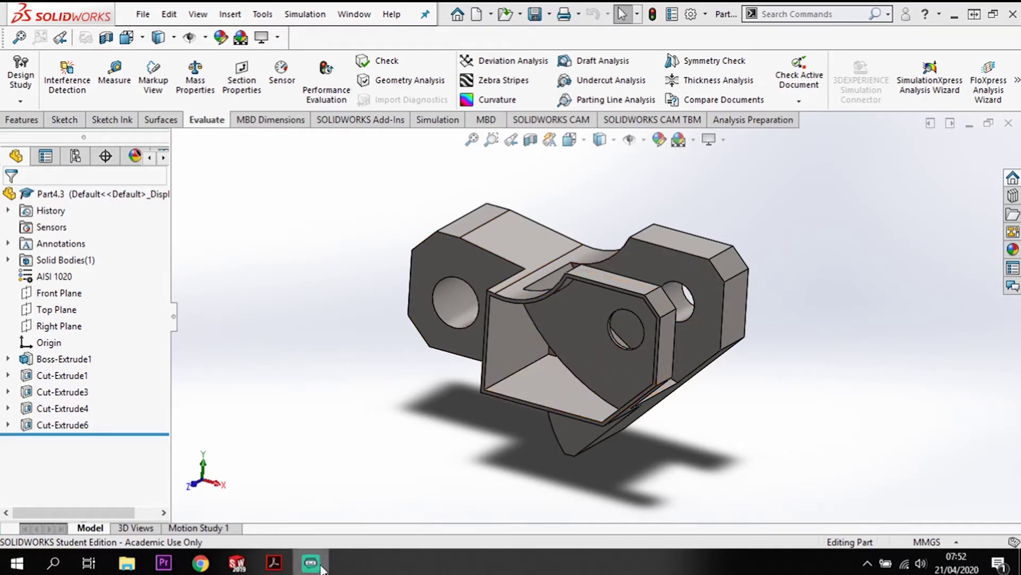
Bring up the exam PDF and scroll past page 24's drawings to page 25's Question 6 Step 4 text
click(274, 563)
scroll(500, 351, up, 3)
scroll(504, 362, down, 3)
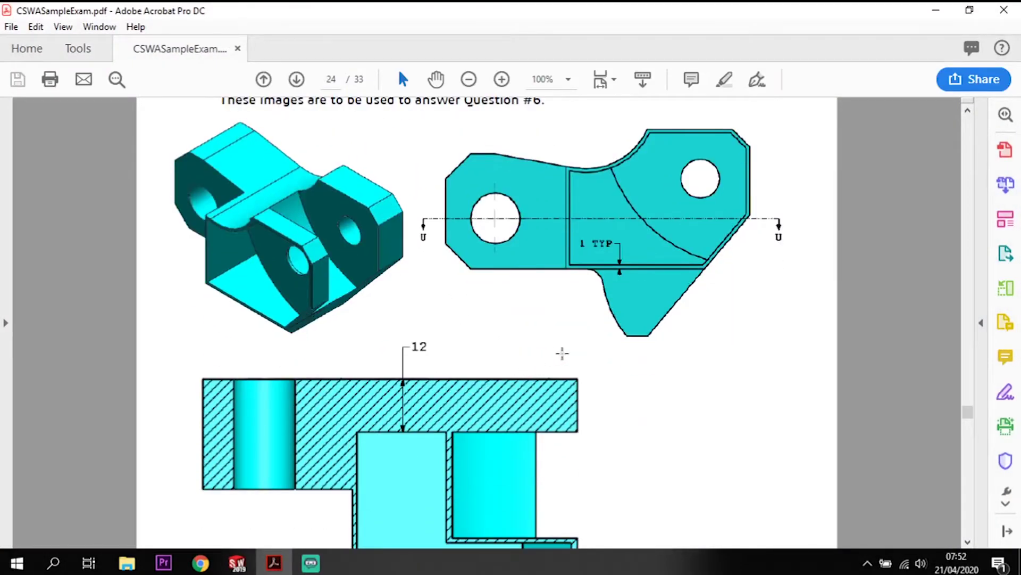
scroll(644, 391, down, 6)
scroll(643, 404, down, 7)
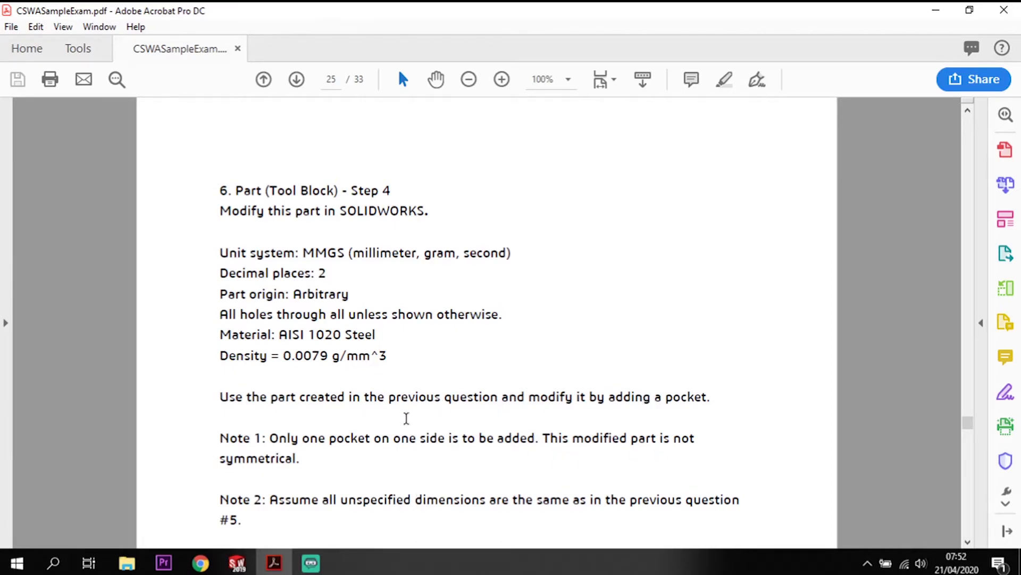
scroll(538, 413, up, 10)
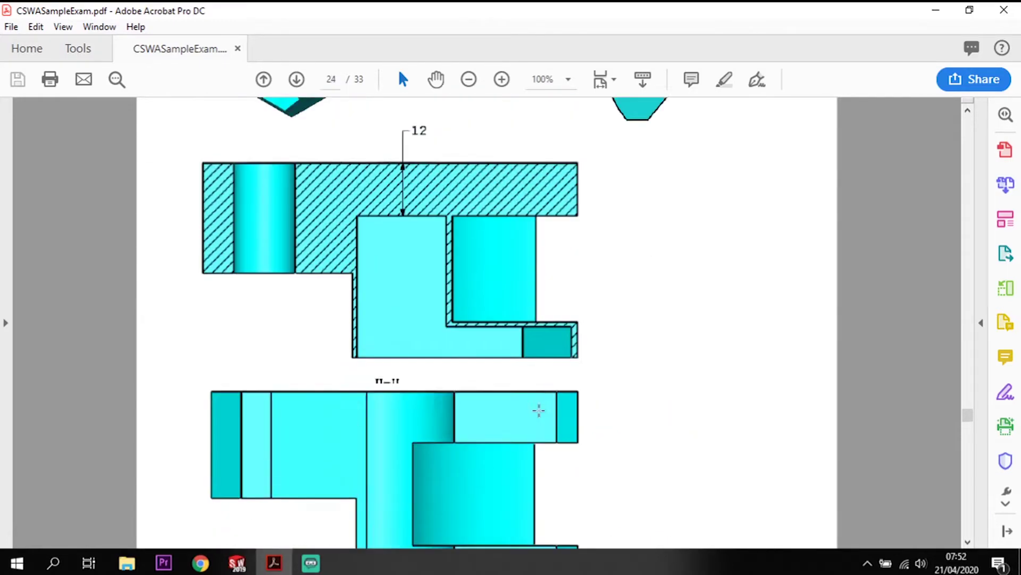
scroll(548, 410, up, 1)
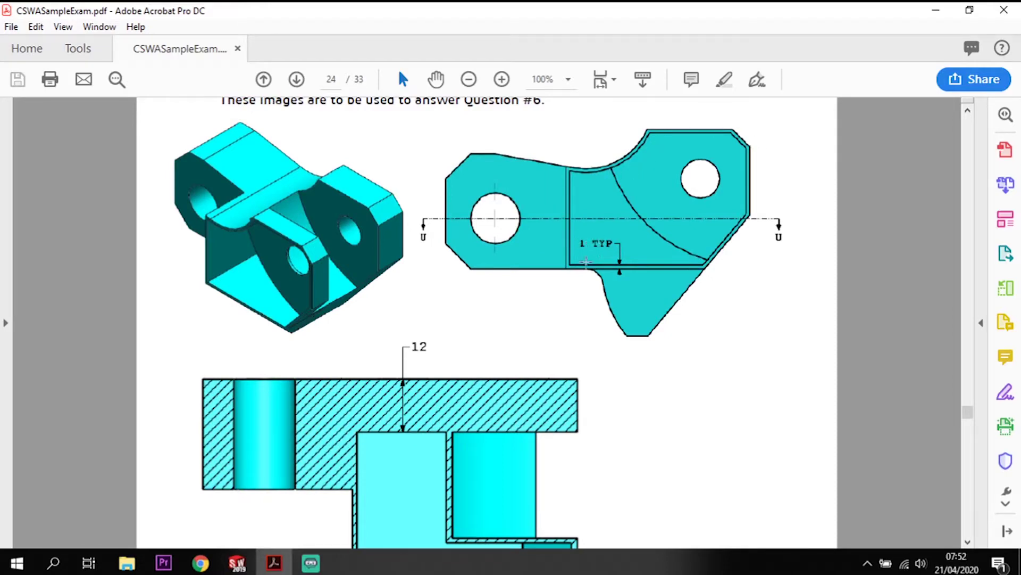
scroll(605, 365, down, 5)
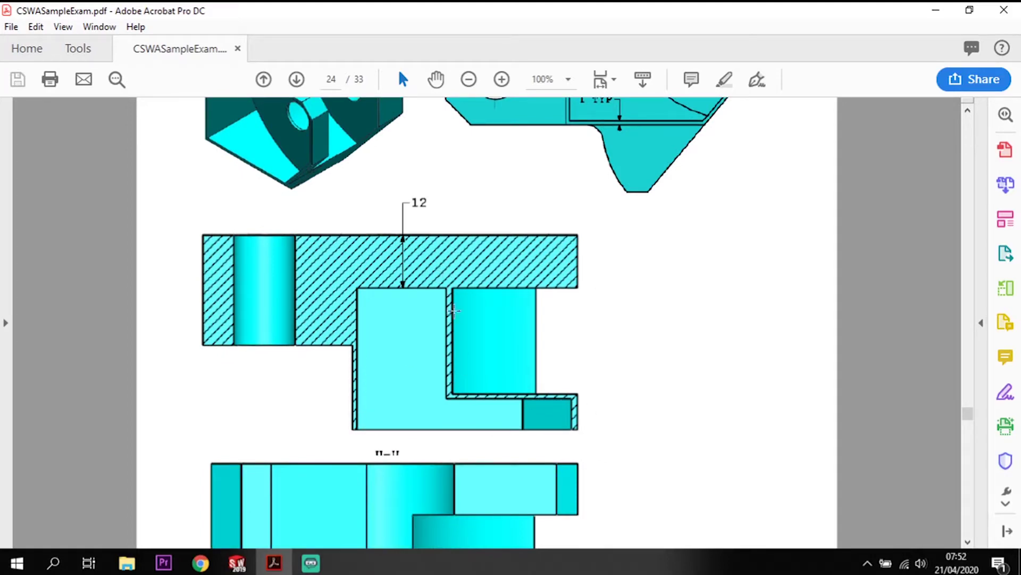
scroll(447, 412, down, 1)
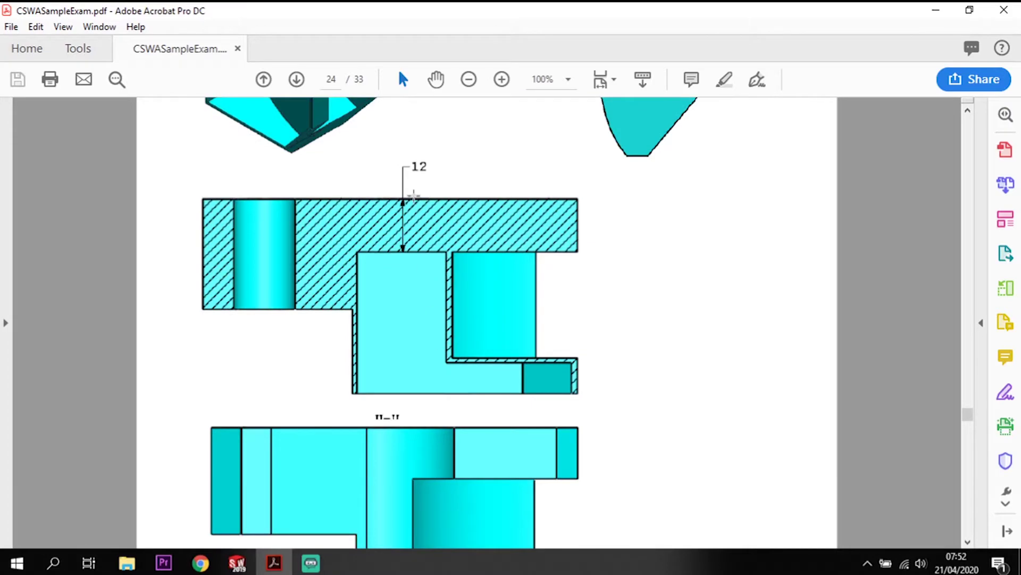
scroll(538, 315, up, 6)
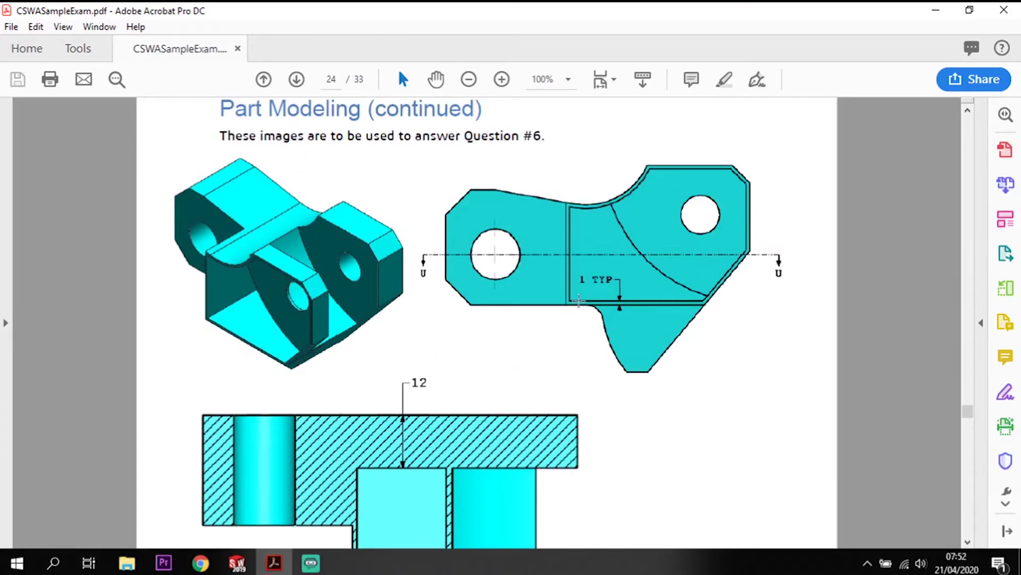
scroll(481, 350, down, 3)
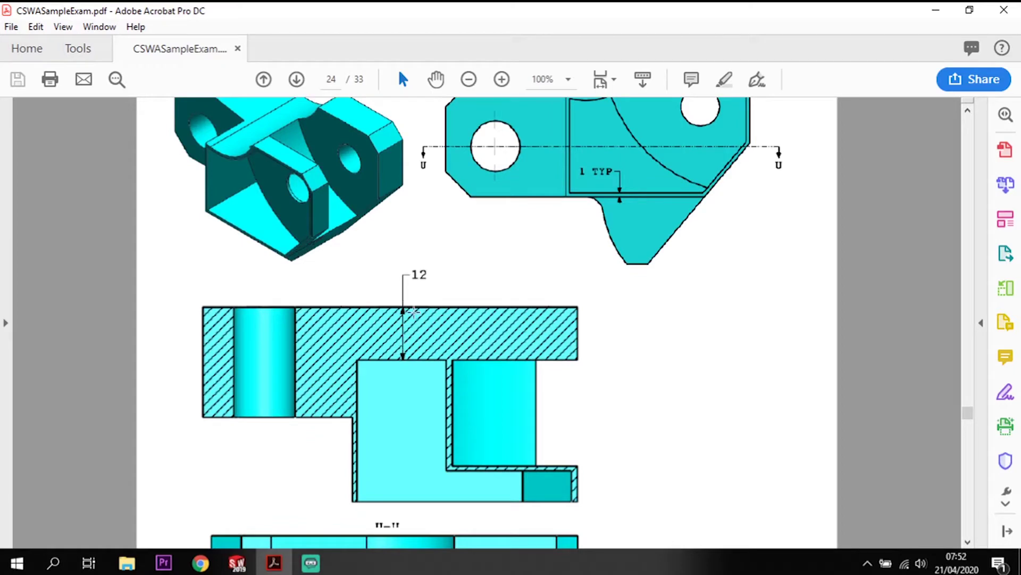
scroll(634, 367, up, 2)
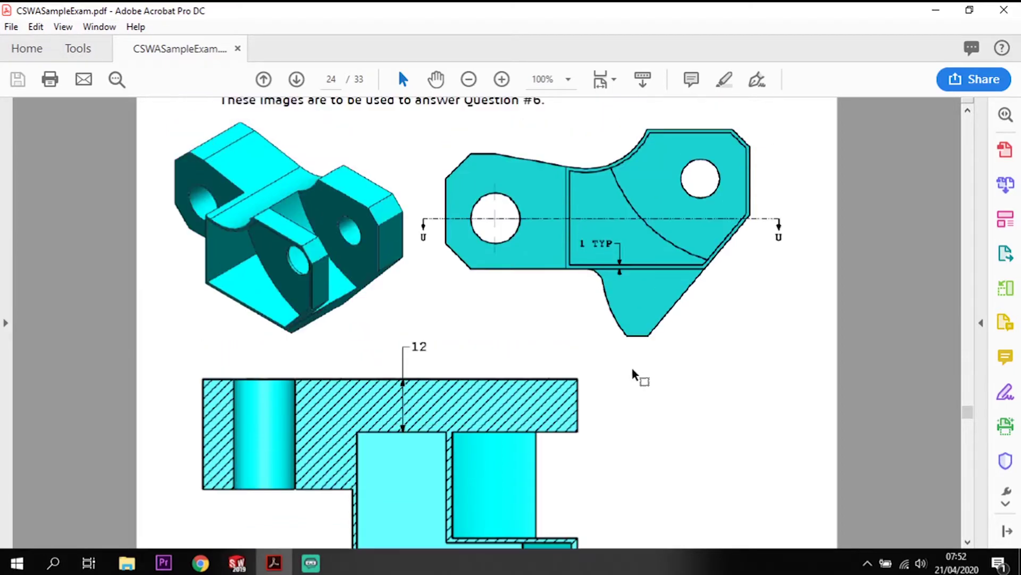
scroll(638, 388, down, 2)
scroll(644, 403, down, 5)
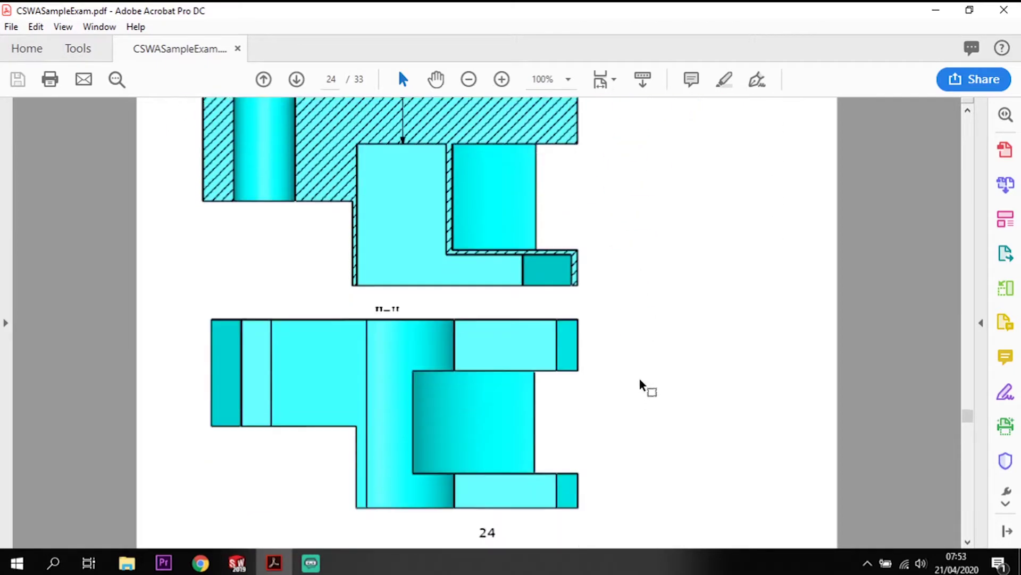
scroll(641, 391, up, 8)
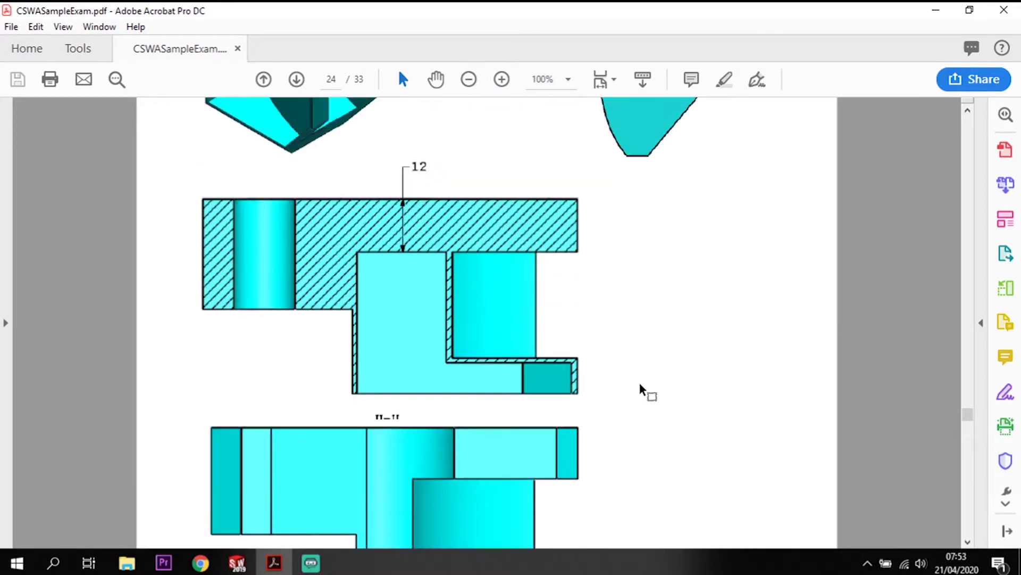
scroll(643, 387, down, 3)
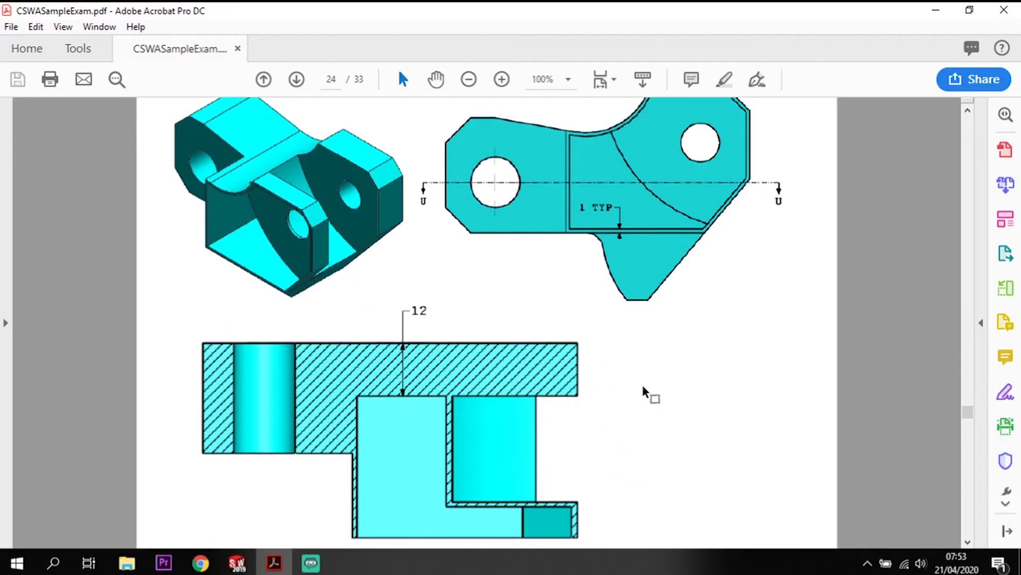
scroll(619, 351, down, 12)
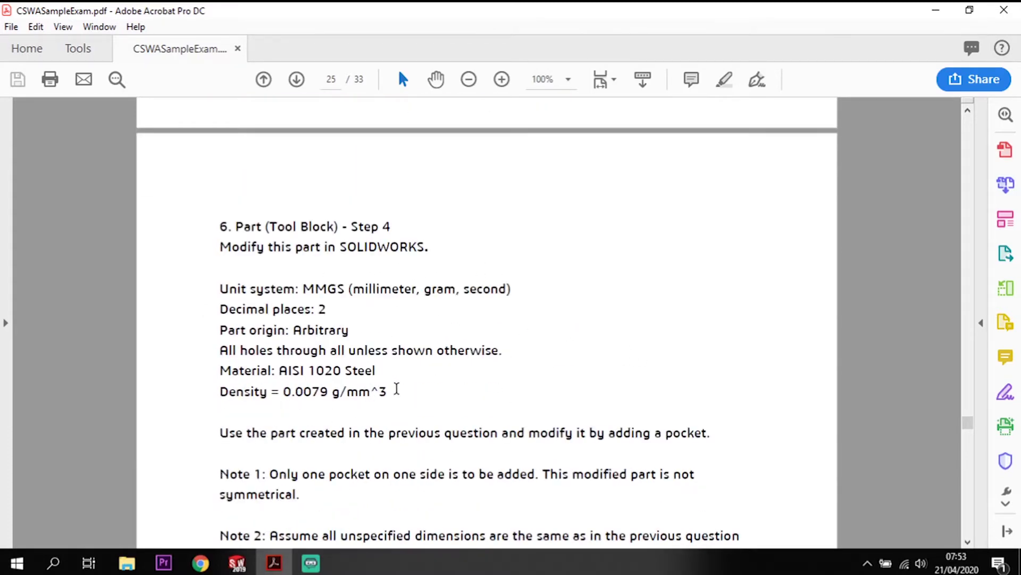
Review the Step 4 question and page 24 pocket drawings, then minimize Acrobat to return to SOLIDWORKS
scroll(471, 383, down, 1)
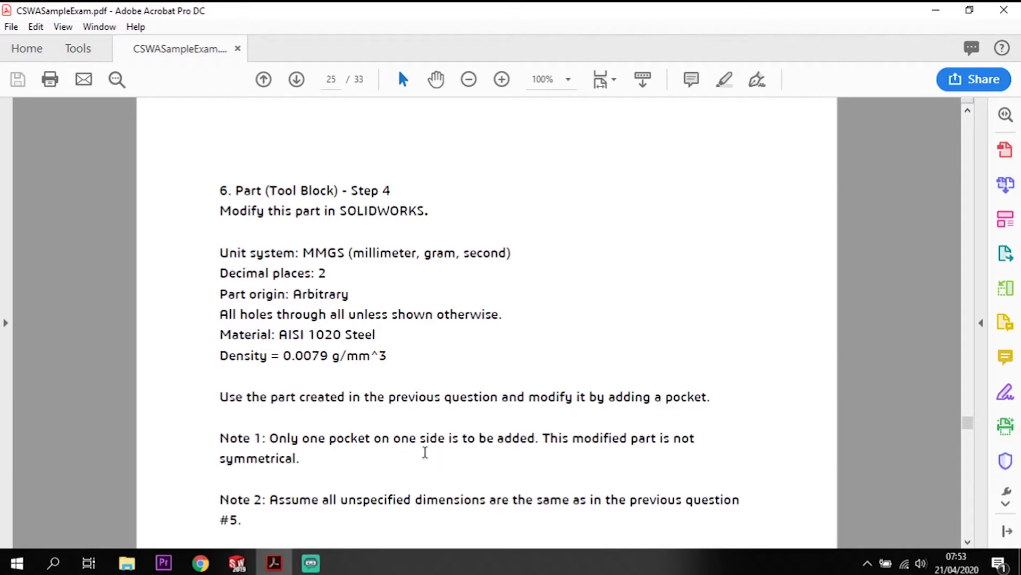
scroll(380, 442, down, 3)
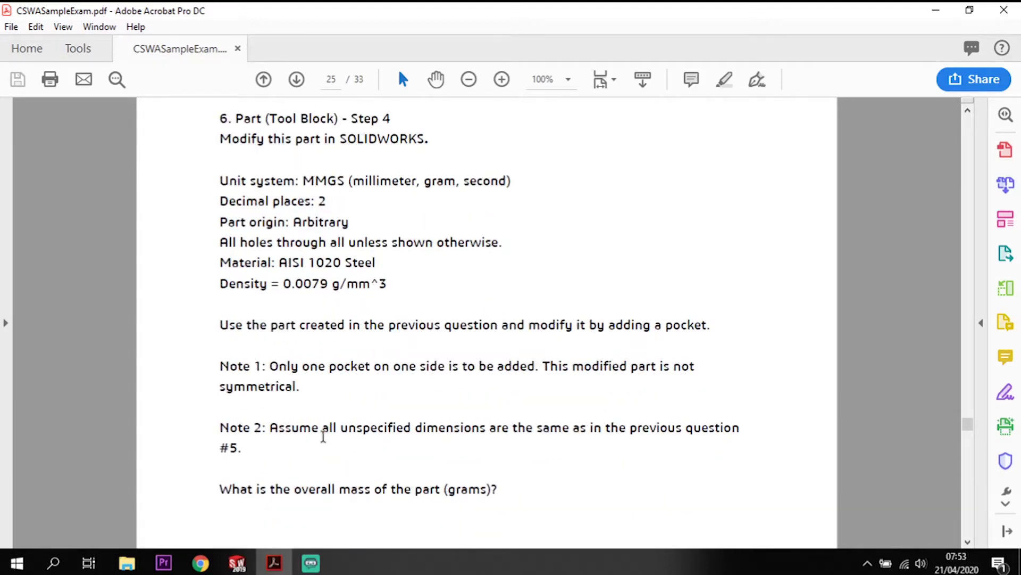
scroll(326, 437, down, 2)
scroll(328, 441, down, 2)
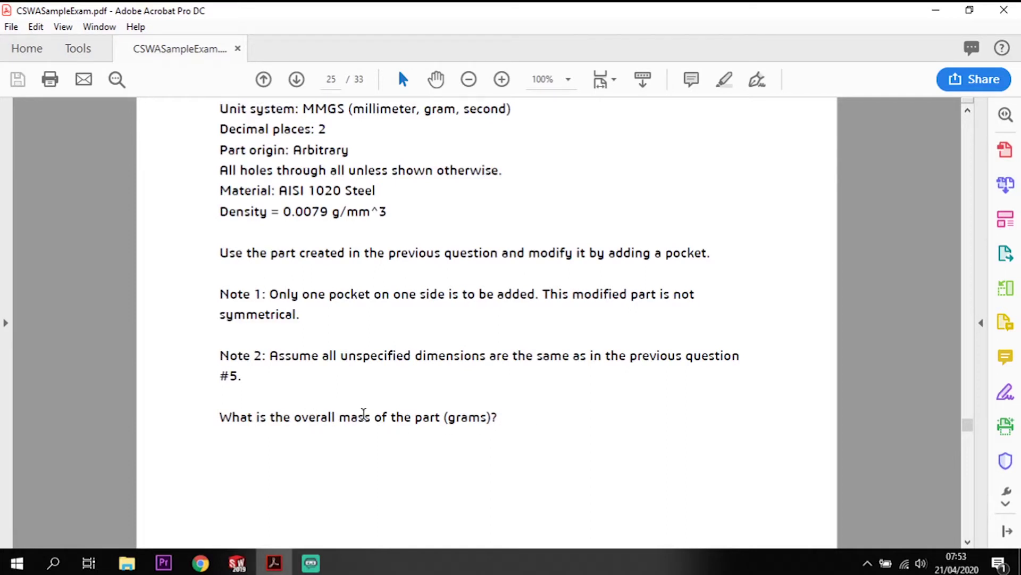
scroll(363, 414, up, 10)
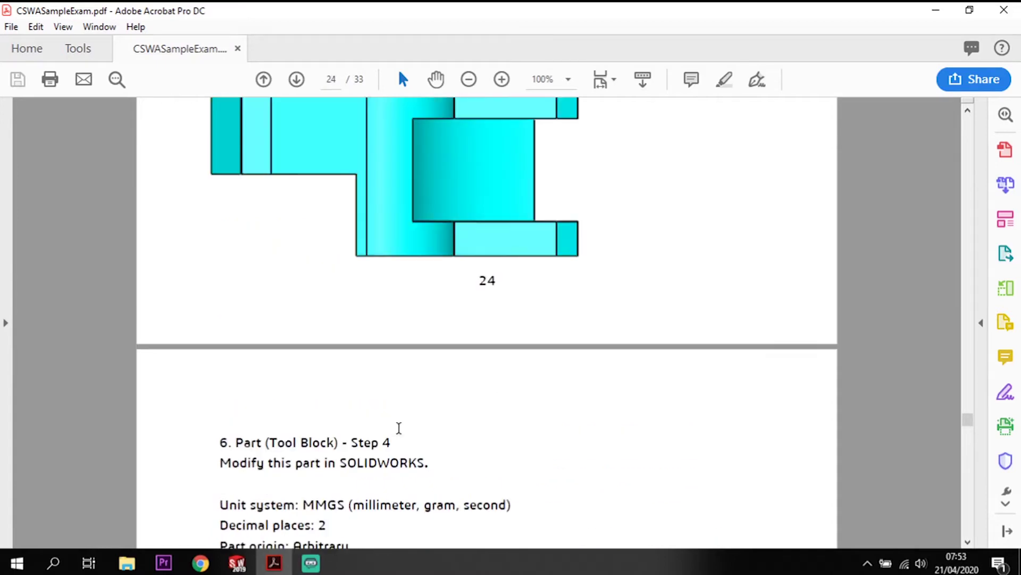
scroll(399, 432, up, 10)
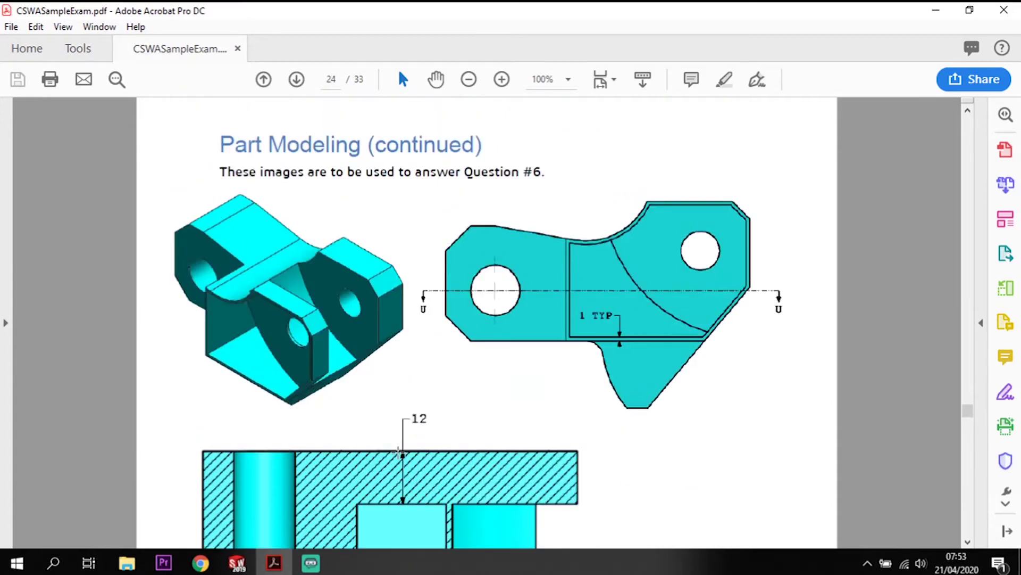
scroll(399, 456, down, 4)
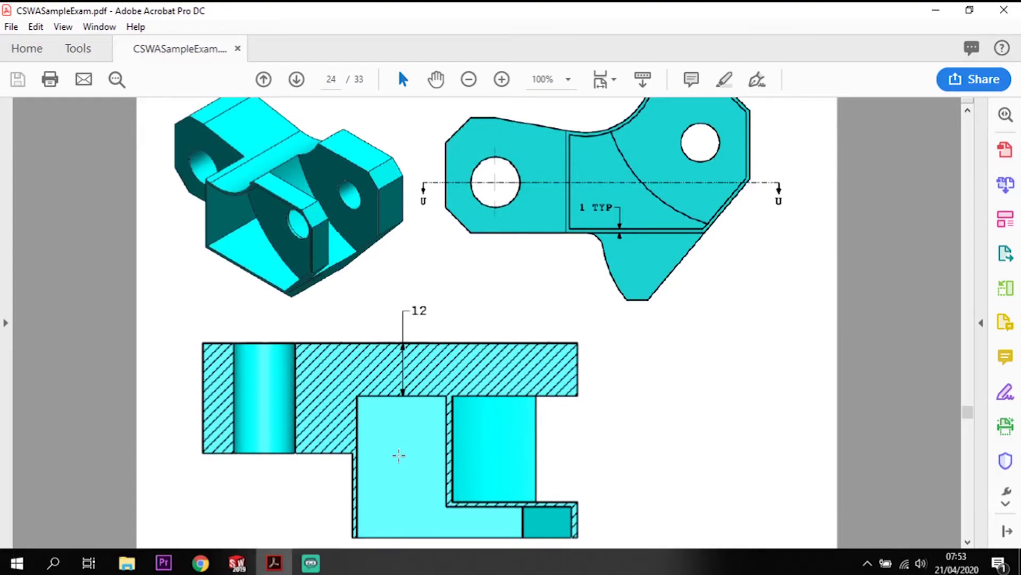
click(947, 12)
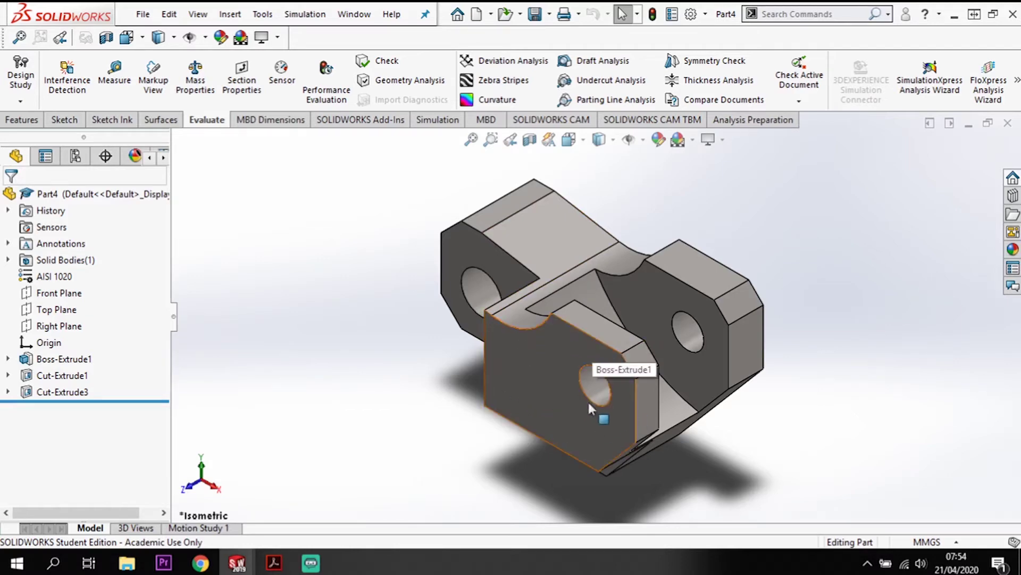
Select Boss-Extrude1's front face and show the tool block in Front view
click(540, 354)
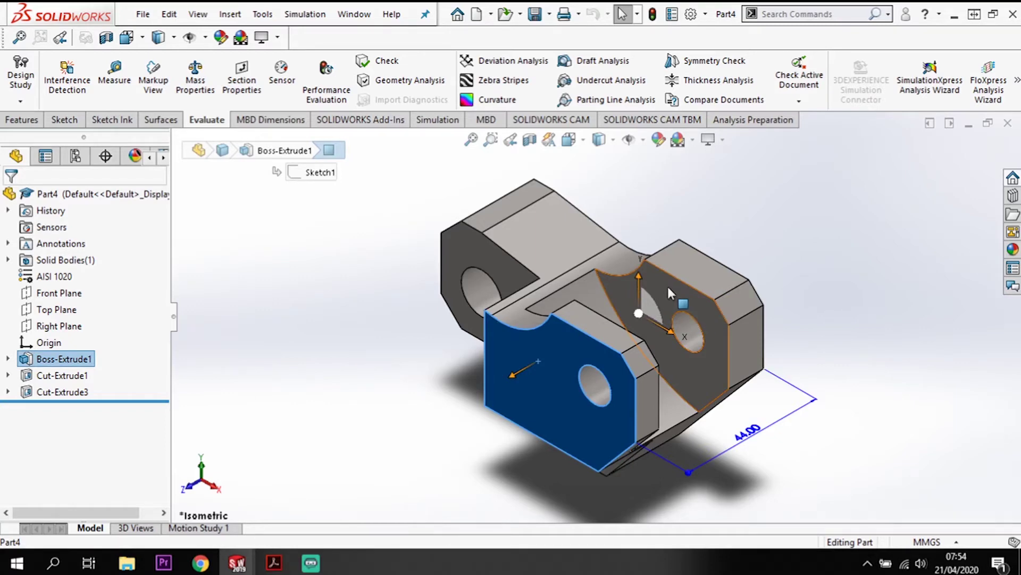
key(space)
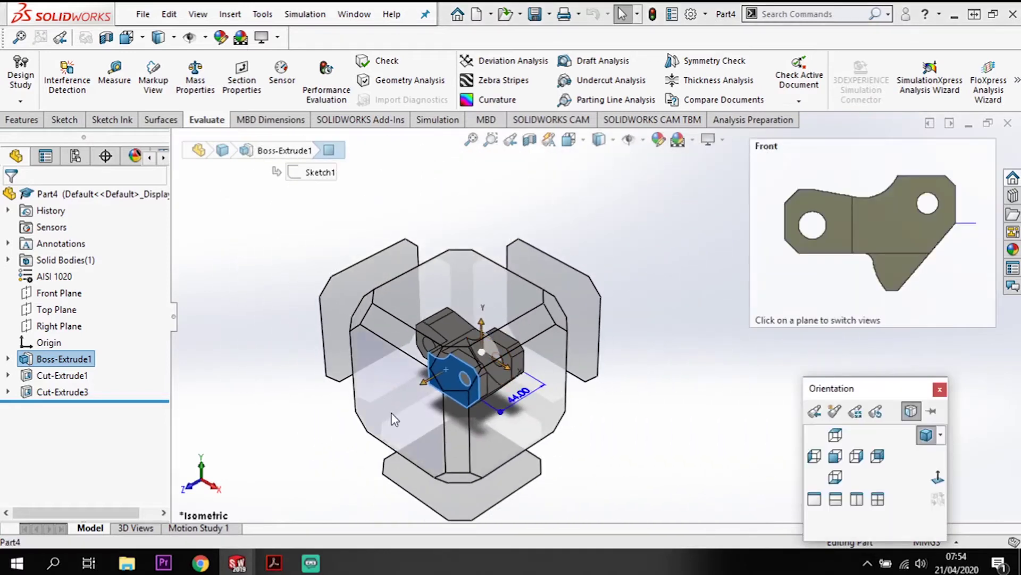
click(394, 419)
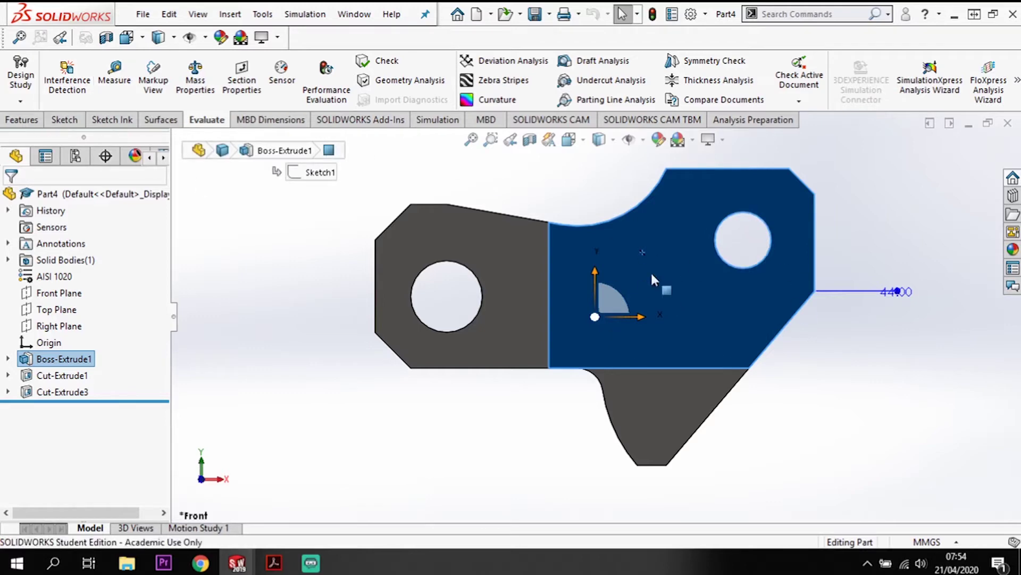
click(72, 125)
Start a sketch on the front face and pick the outline edges for a first offset attempt
click(20, 74)
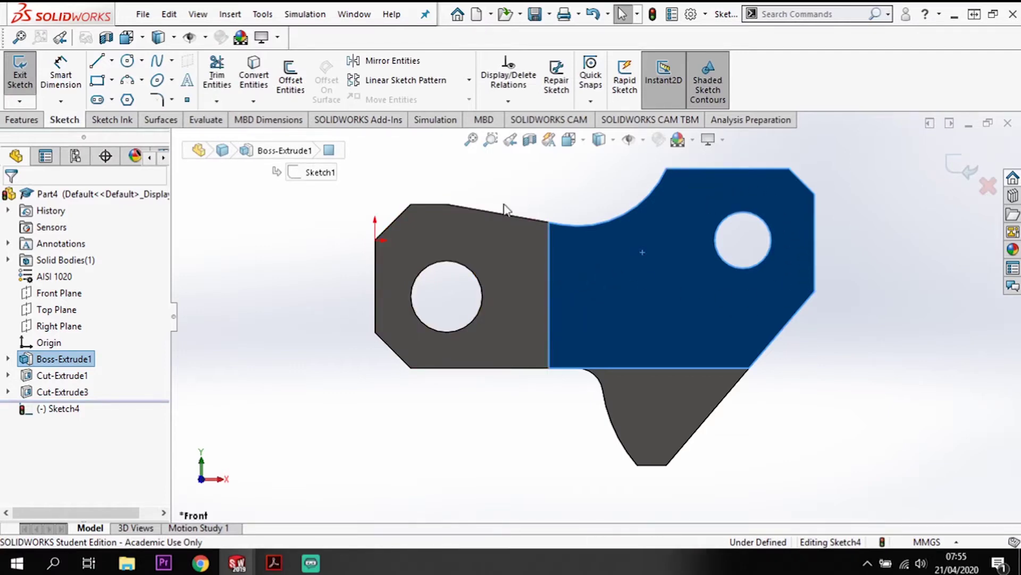
click(595, 197)
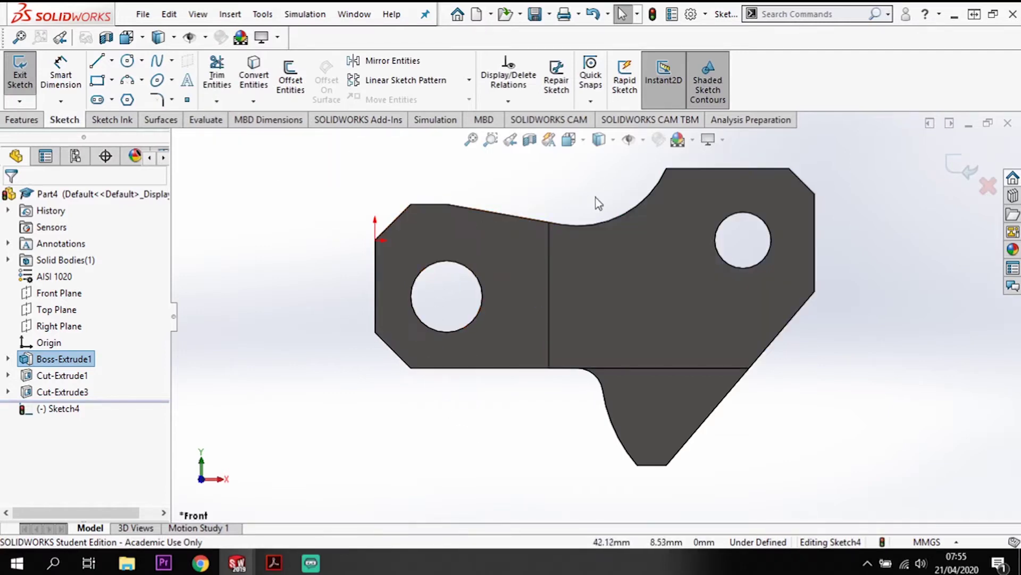
click(600, 228)
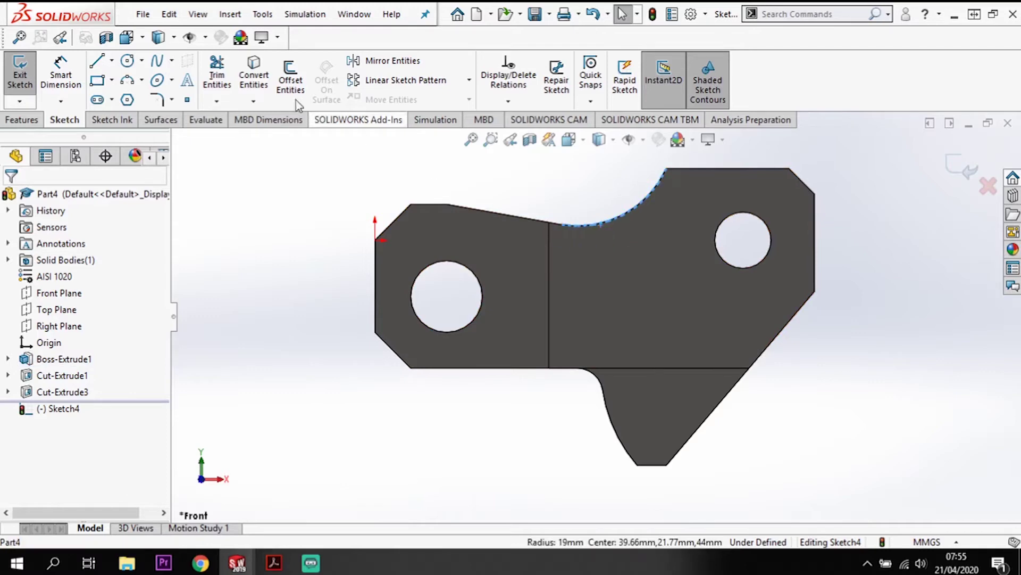
click(291, 80)
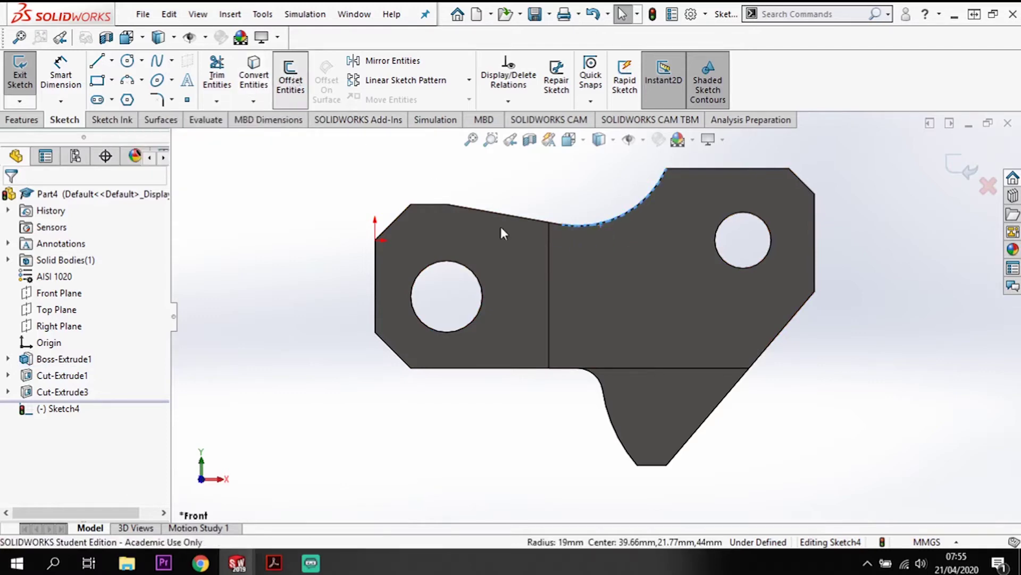
click(704, 168)
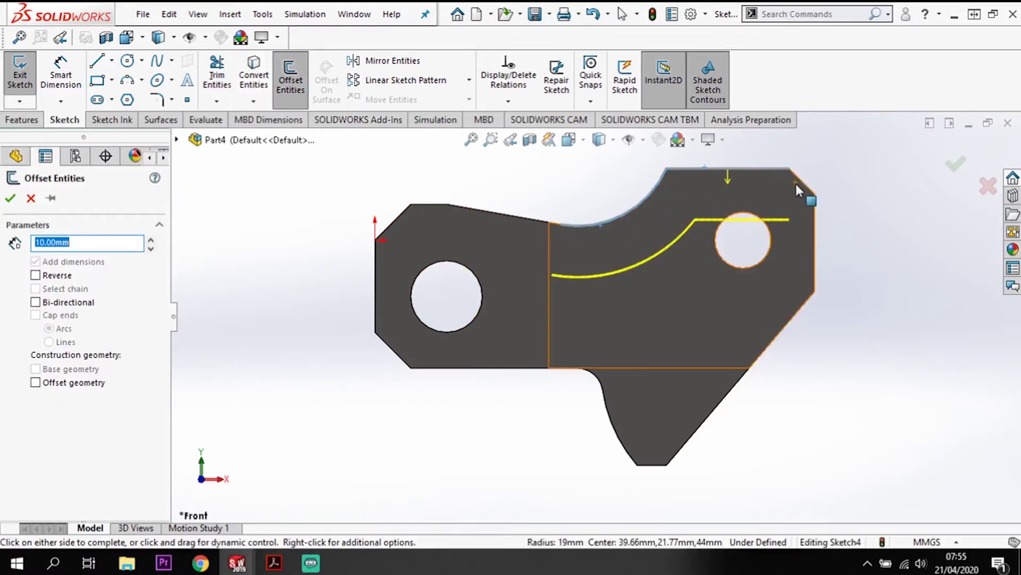
click(805, 198)
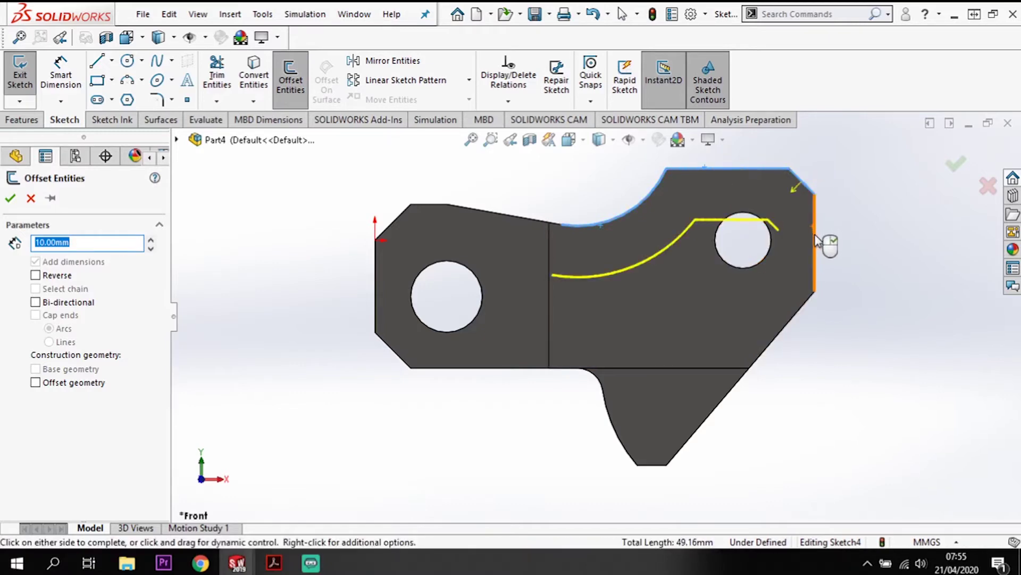
click(815, 234)
click(782, 336)
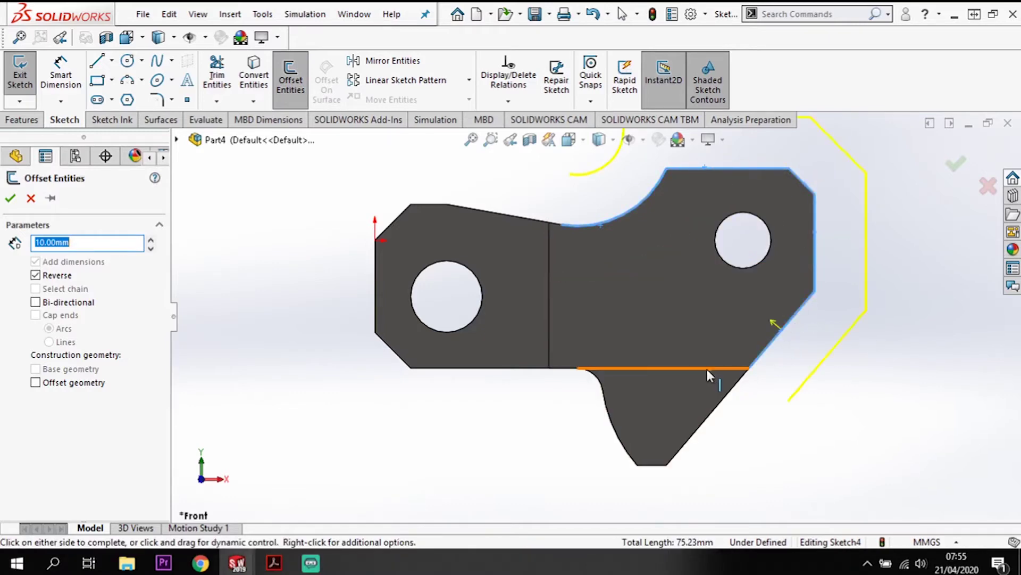
click(707, 368)
click(548, 326)
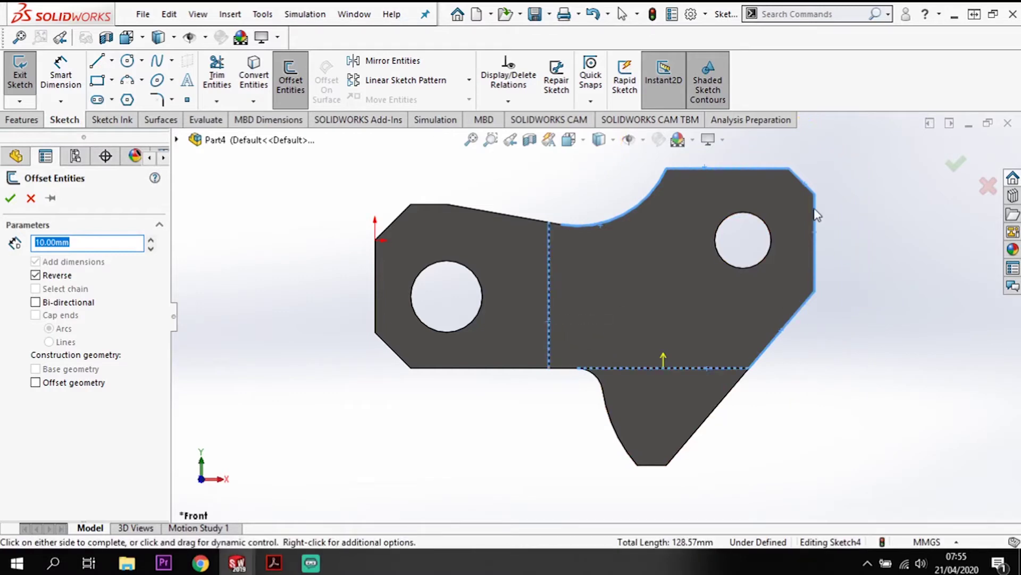
Zoom to check the selected edge chain, then abandon that first offset attempt
scroll(665, 290, up, 3)
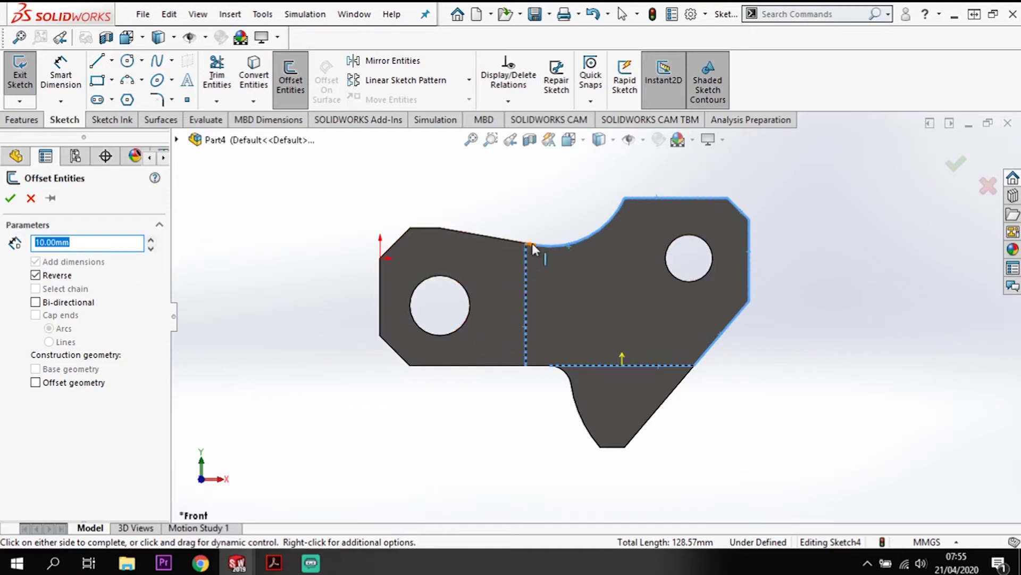
scroll(583, 338, down, 3)
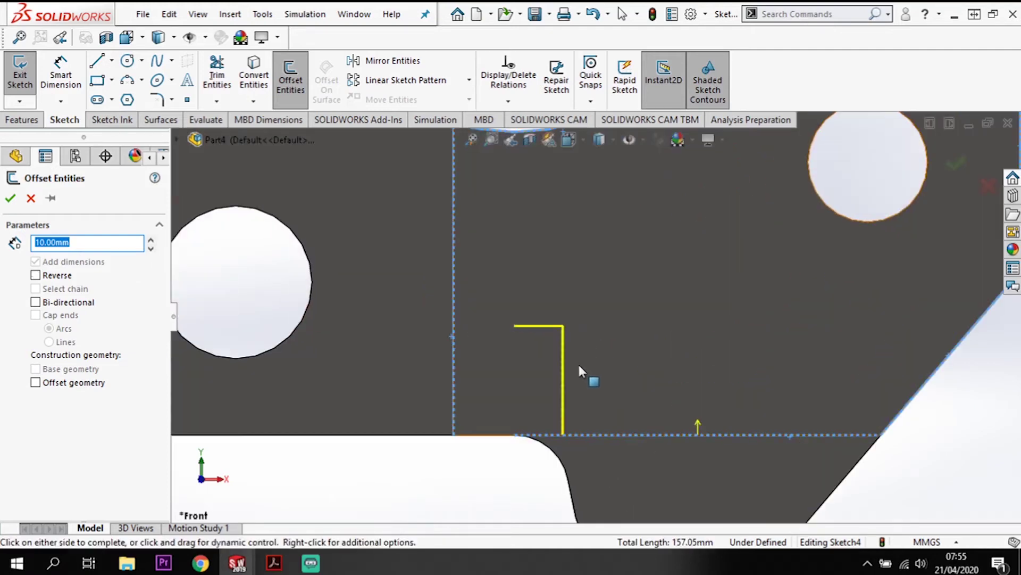
scroll(575, 367, up, 2)
scroll(566, 378, down, 2)
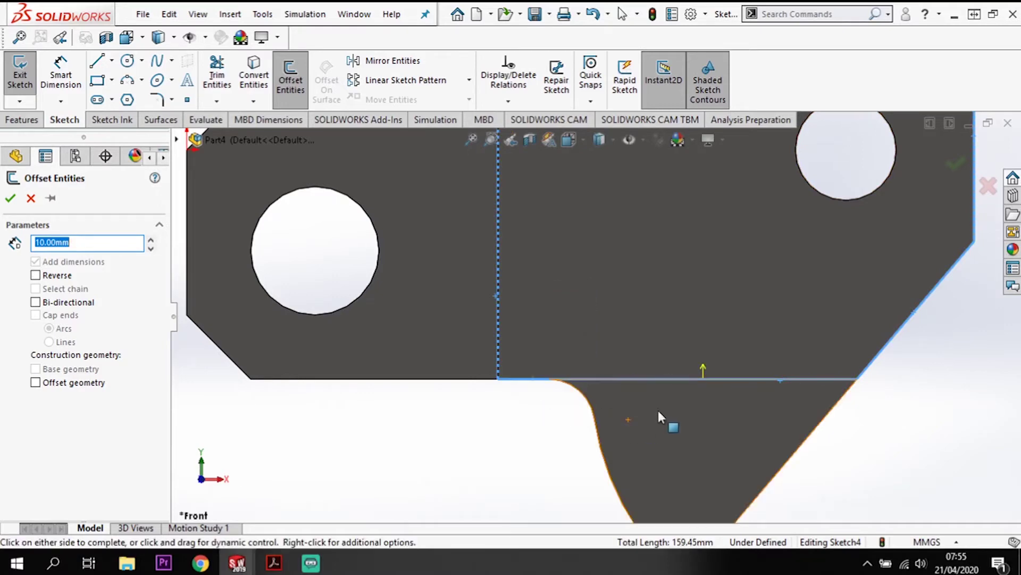
scroll(657, 408, up, 3)
scroll(661, 416, up, 2)
key(Escape)
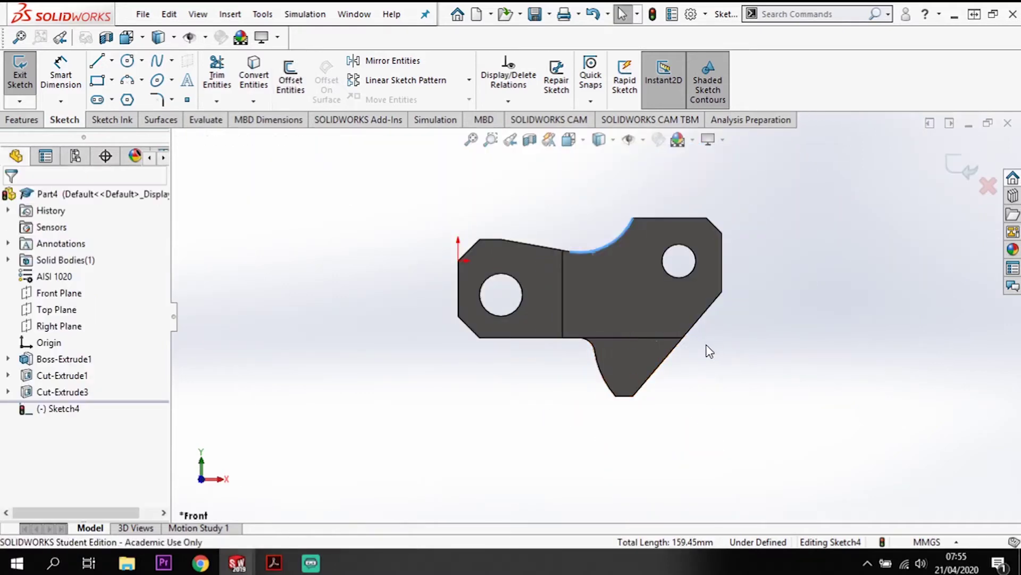
Offset the right region's full edge chain 1.00 mm inward to outline the pocket
click(644, 337)
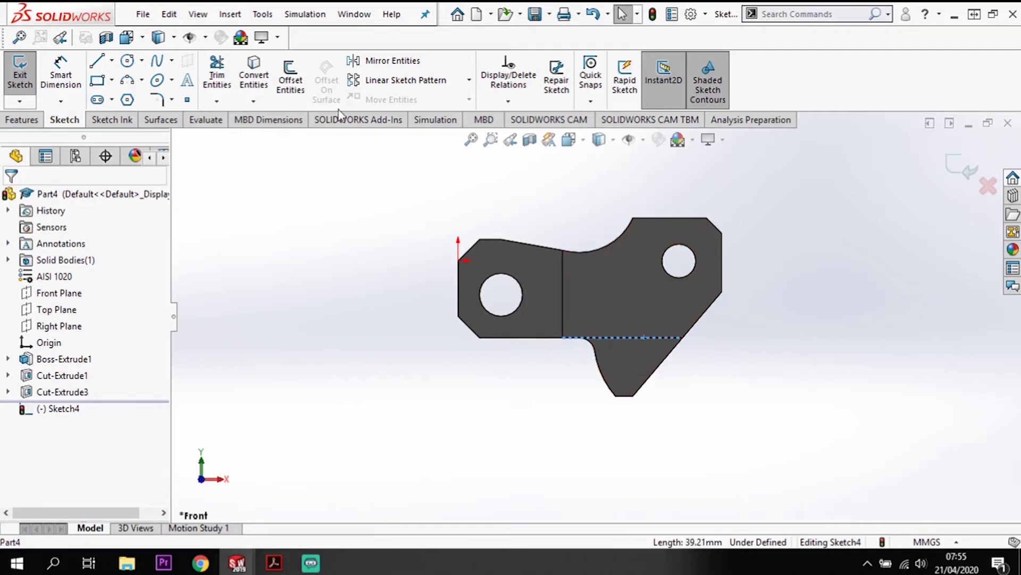
click(563, 323)
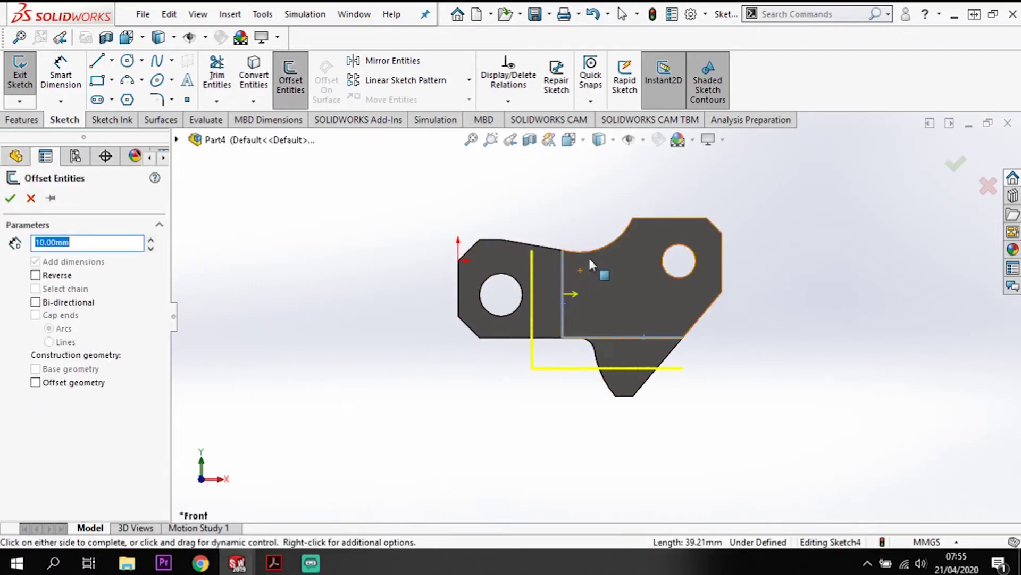
click(598, 250)
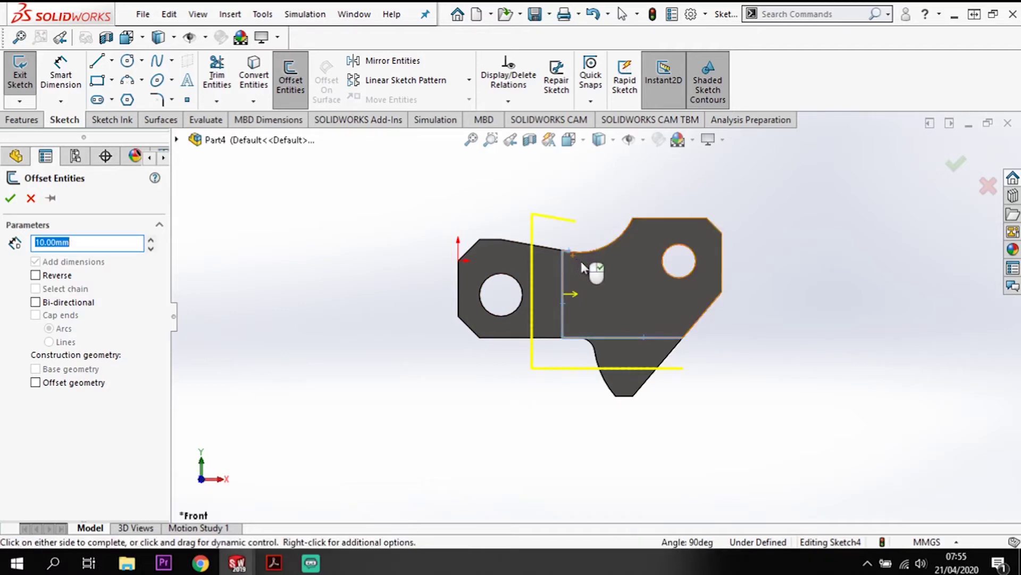
click(645, 218)
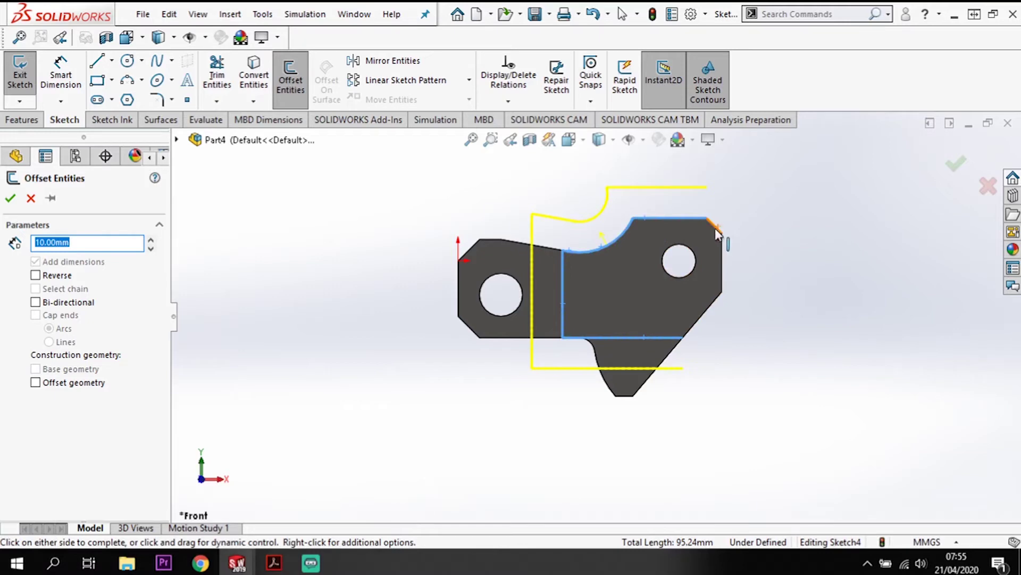
click(715, 227)
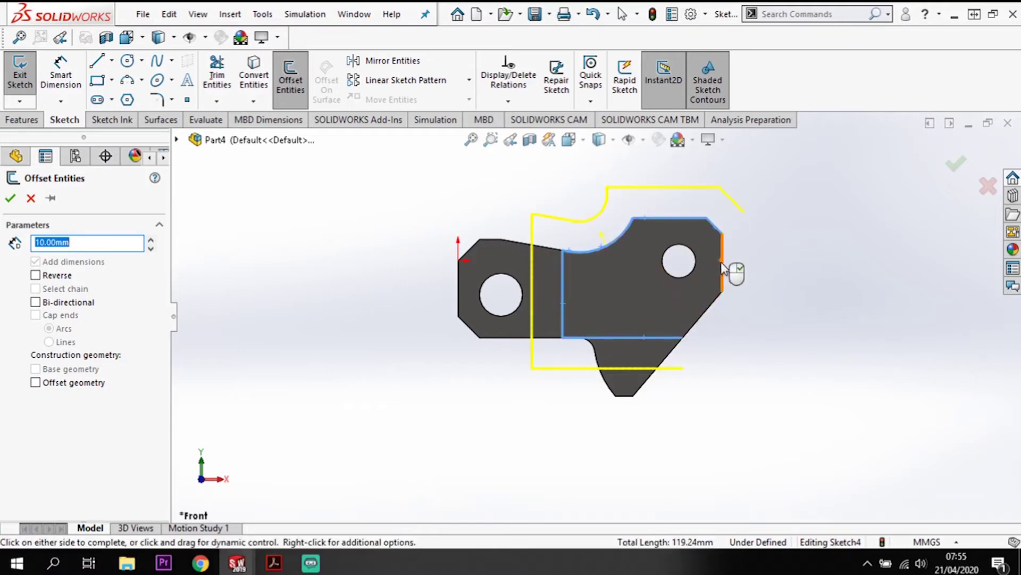
click(721, 265)
click(713, 313)
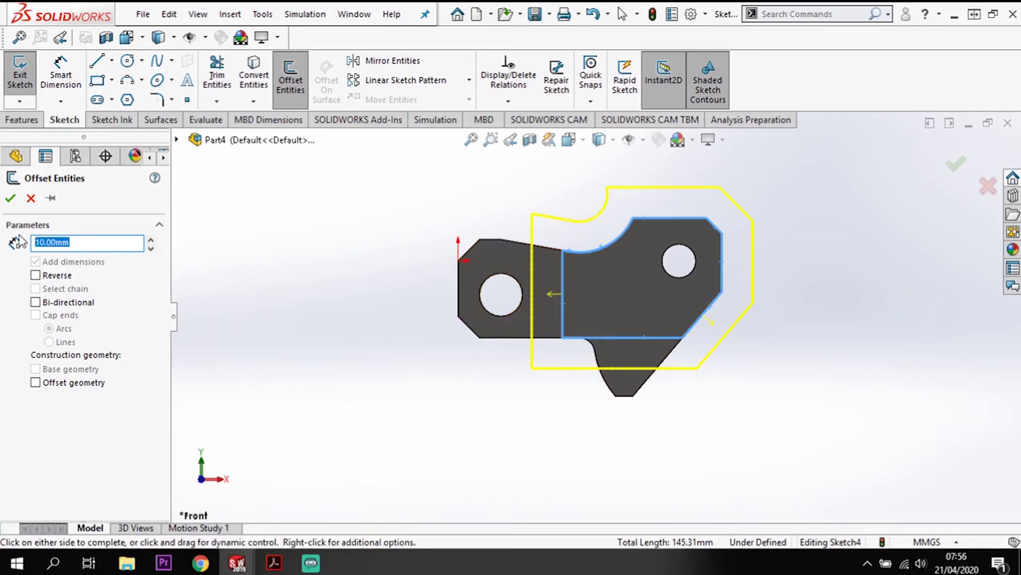
text(1)
key(Return)
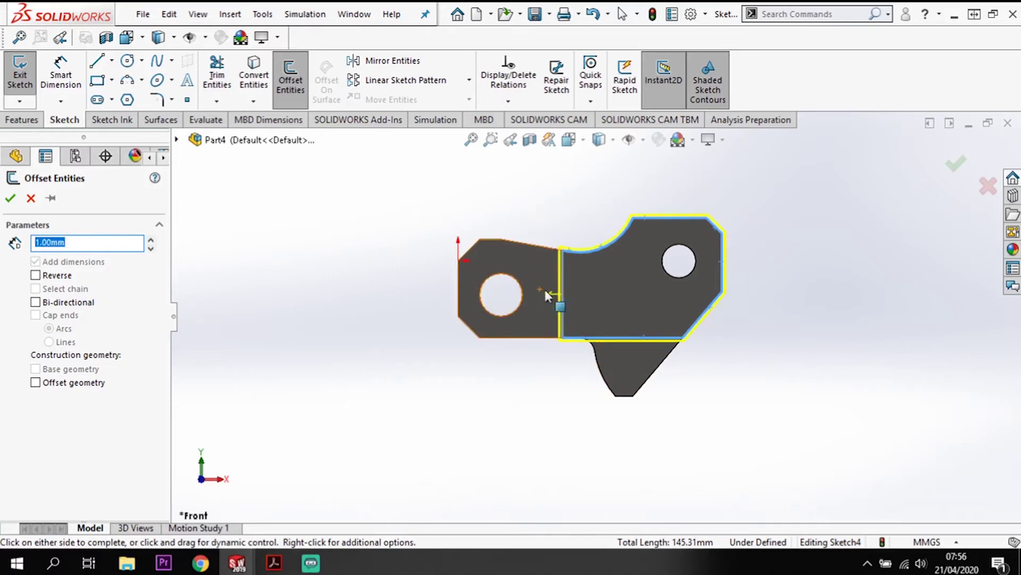
click(36, 275)
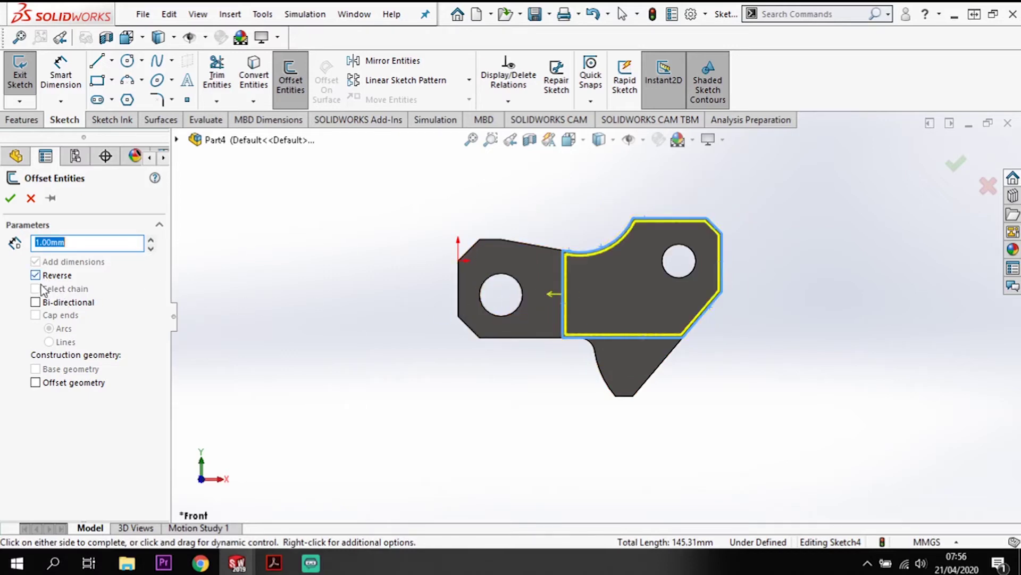
click(6, 201)
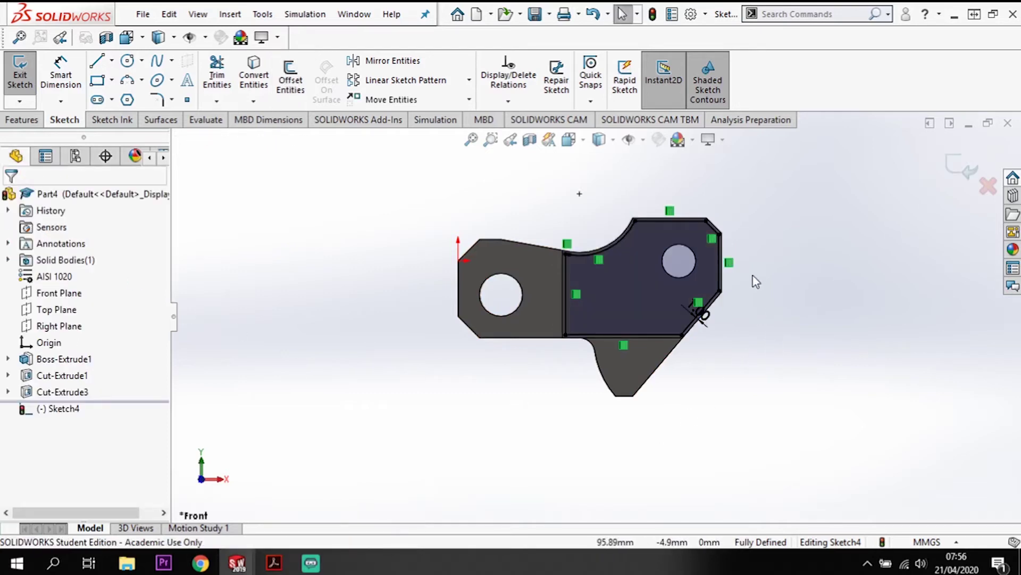
middle_drag(754, 281, 731, 327)
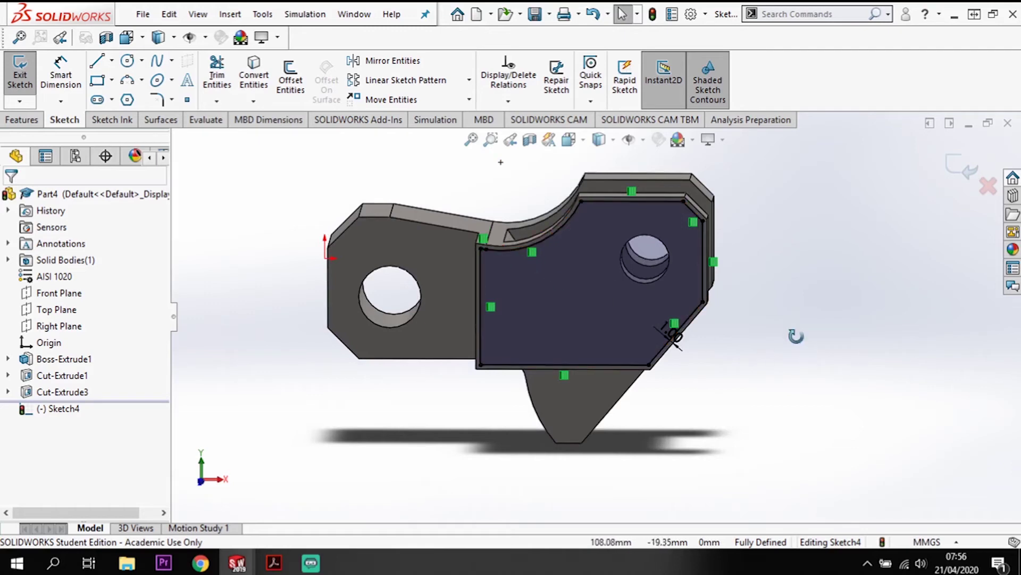
middle_drag(792, 334, 665, 314)
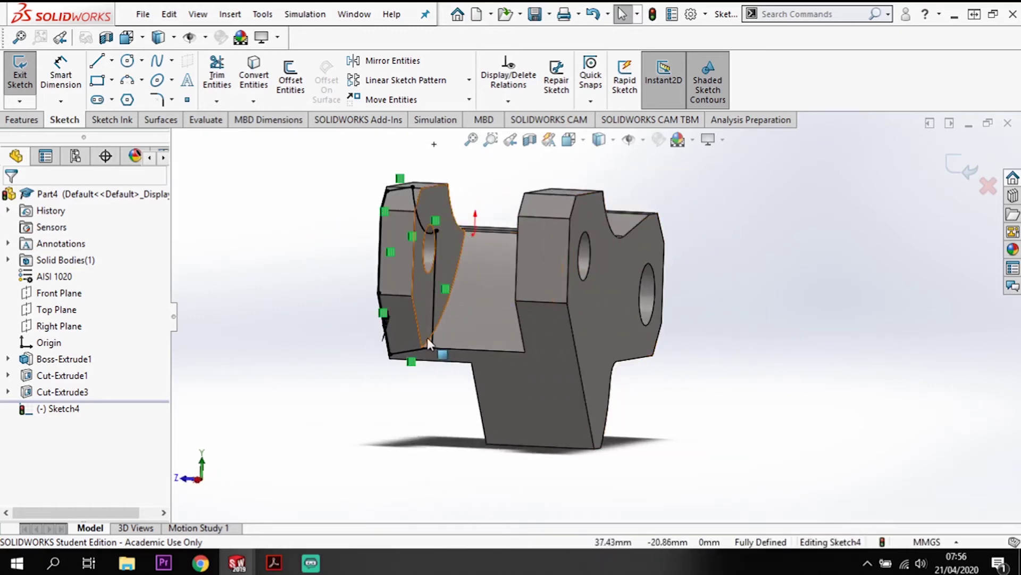
click(455, 274)
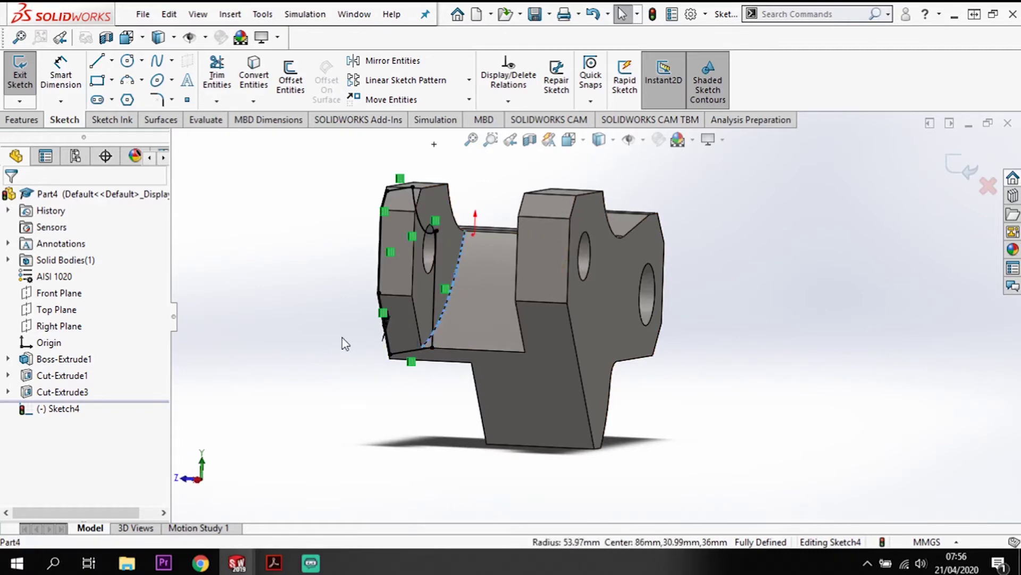
mouse_move(345, 343)
middle_down()
mouse_move(448, 339)
mouse_move(455, 351)
middle_up()
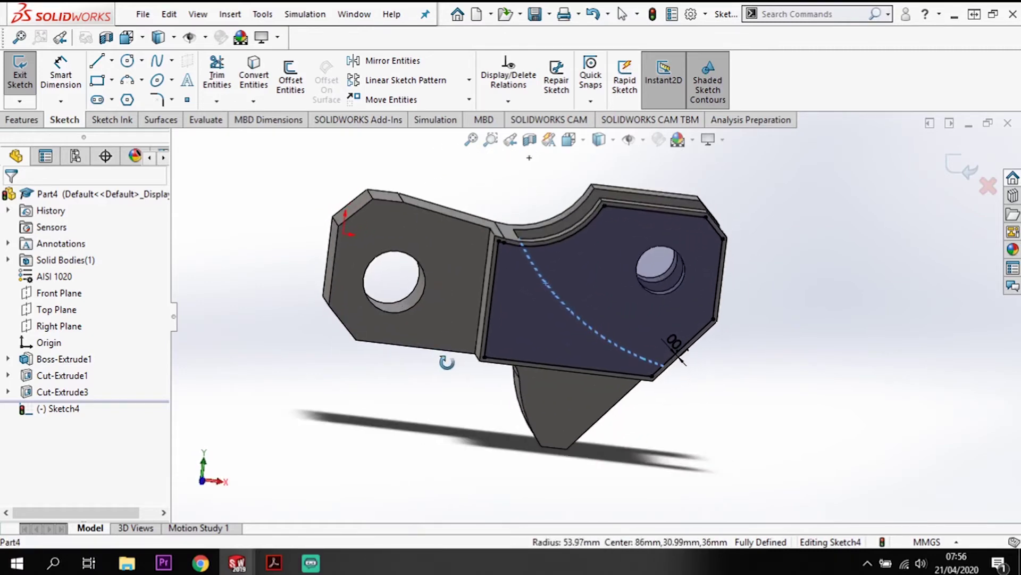
click(288, 86)
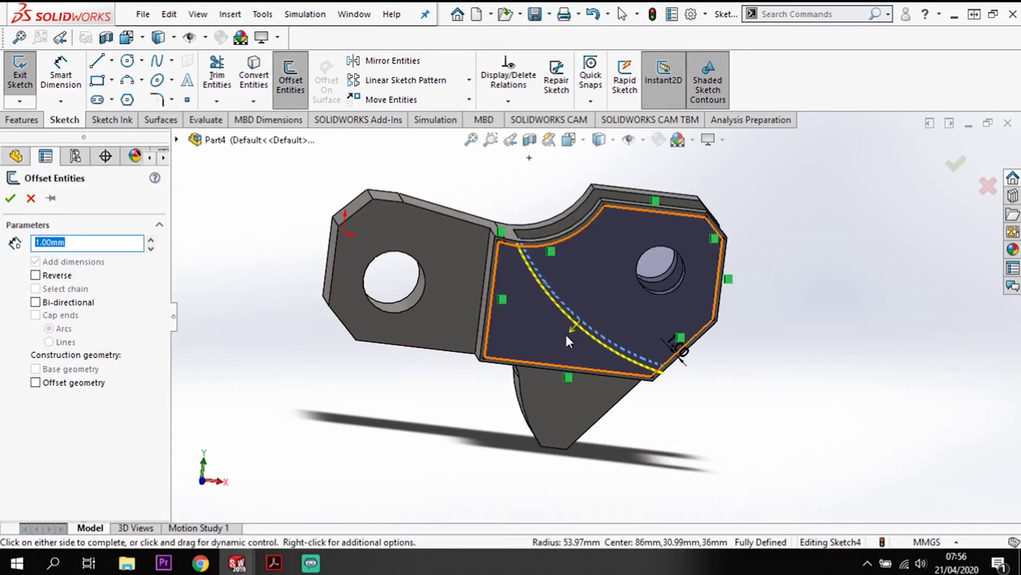
Offset the 53.97 mm-radius curved dividing line by 1 mm to create a second curve
drag(558, 341, 163, 251)
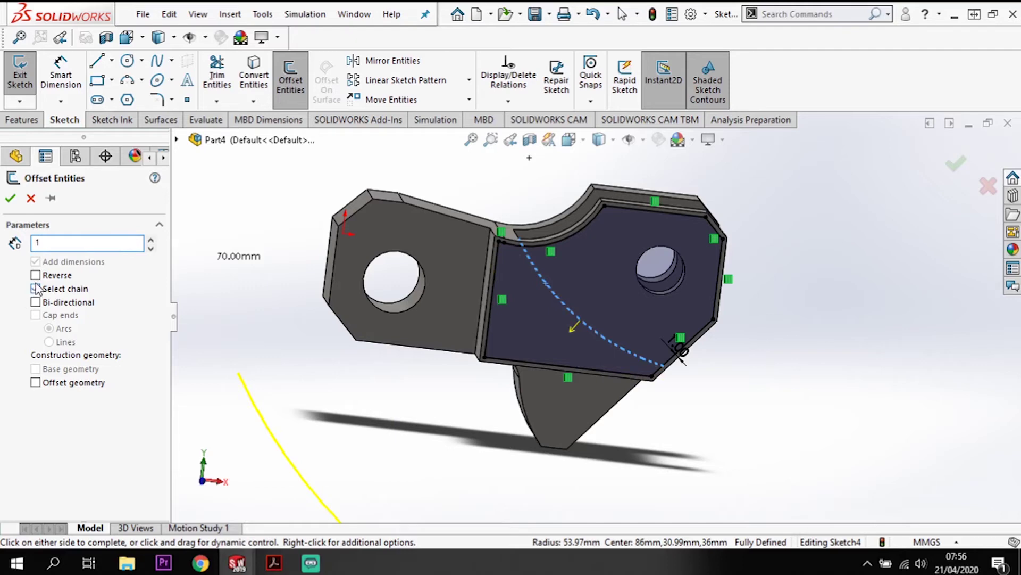
key(Return)
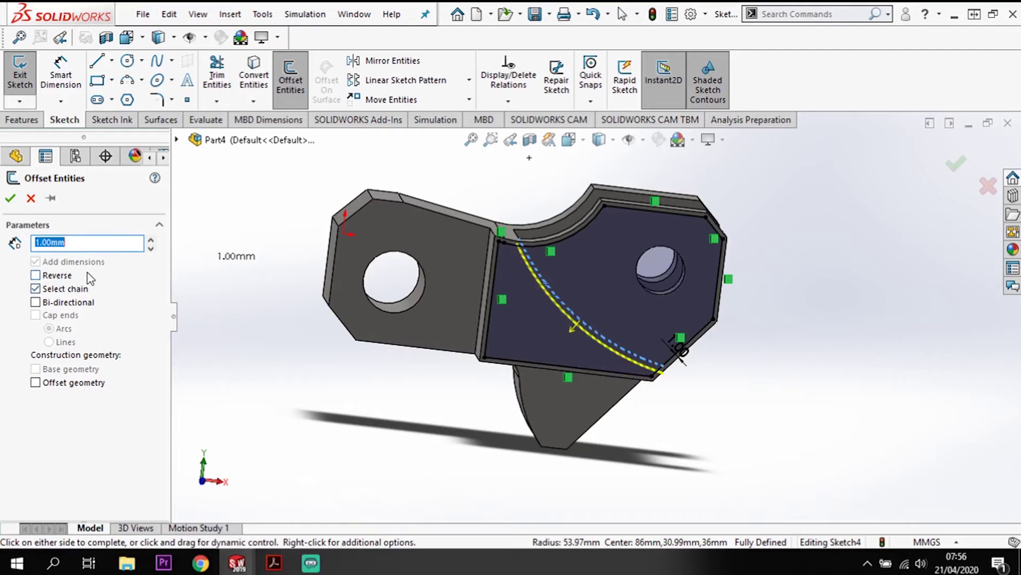
click(10, 198)
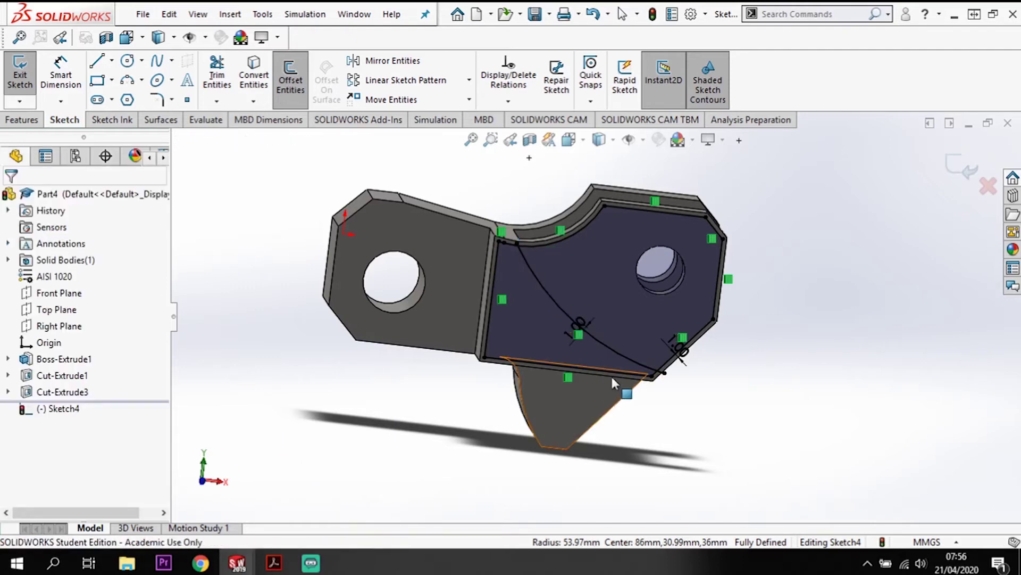
Orbit the part between the front view and oblique views to inspect the offset arc
mouse_move(773, 413)
middle_down()
mouse_move(795, 370)
mouse_move(696, 390)
mouse_move(675, 422)
mouse_move(685, 423)
middle_up()
key(space)
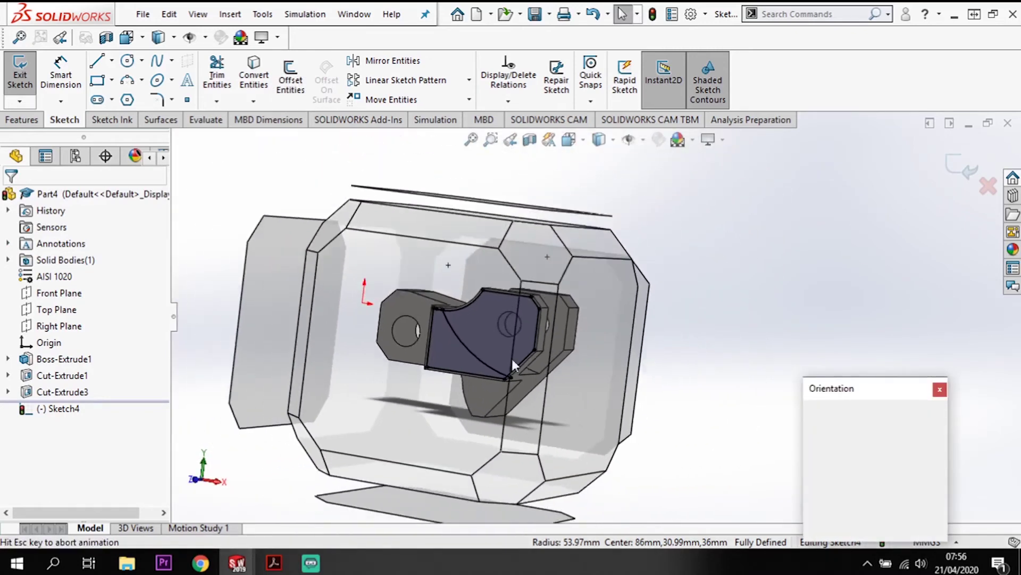
click(505, 340)
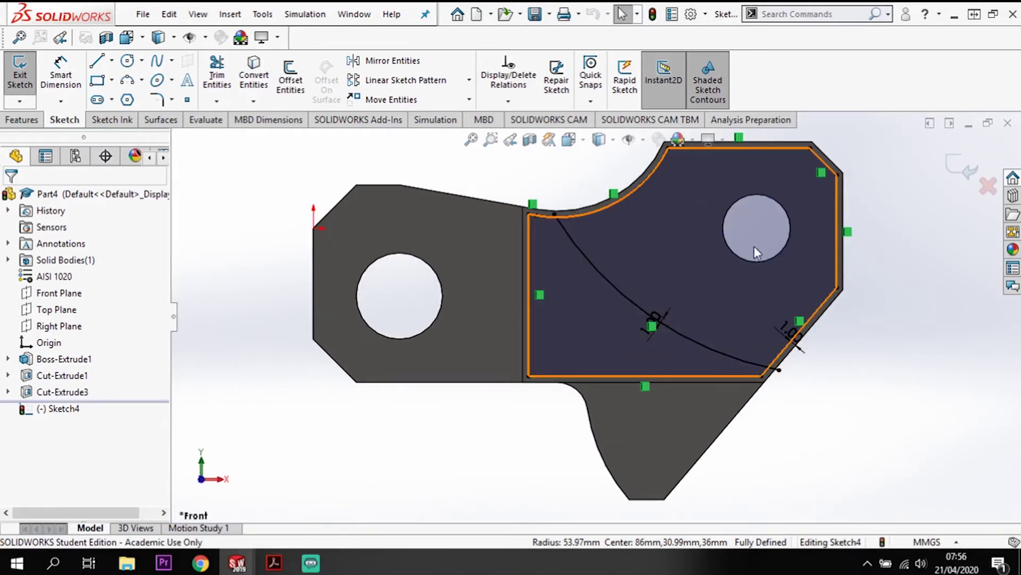
middle_drag(823, 187, 756, 266)
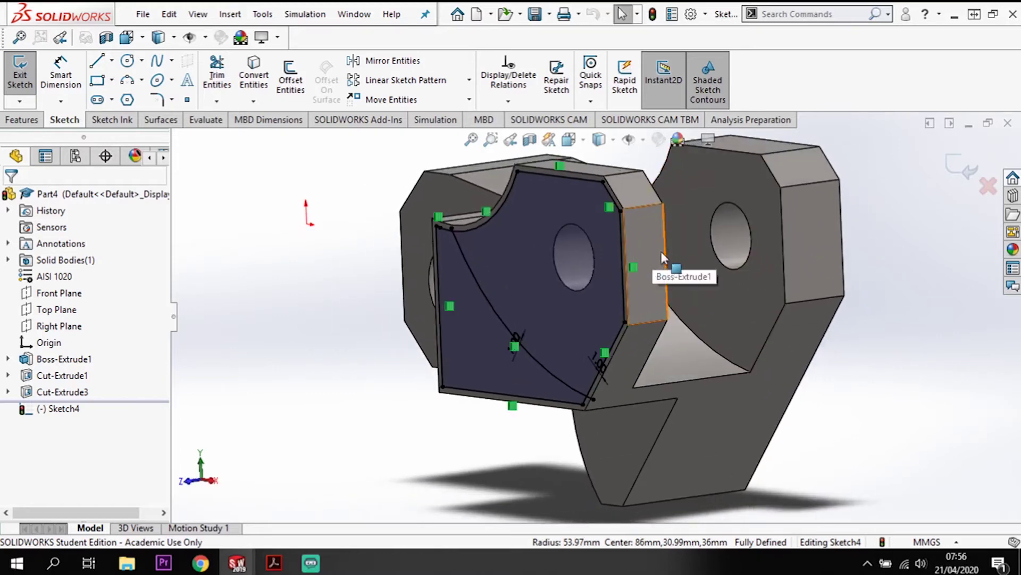
middle_drag(732, 391, 567, 292)
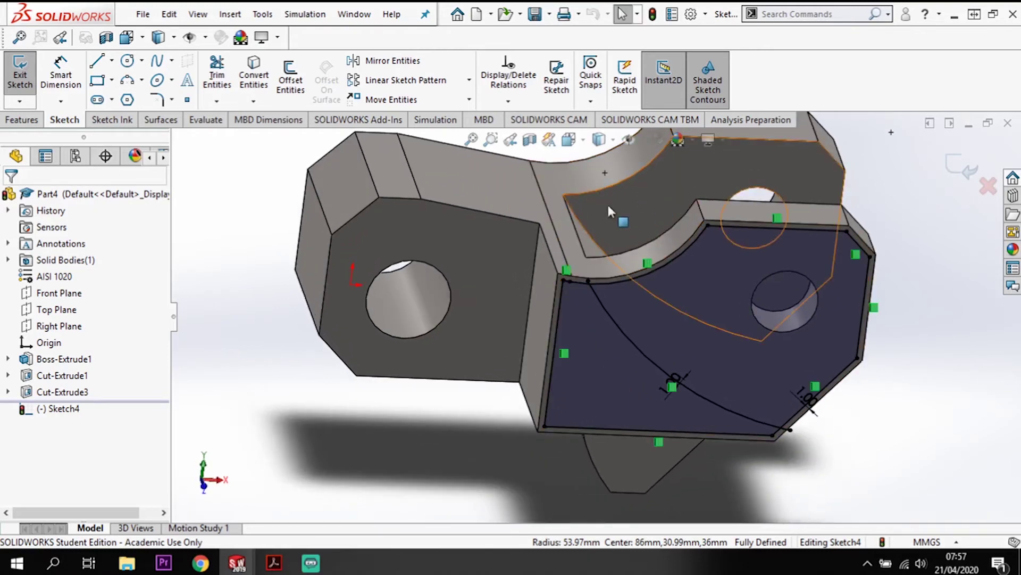
scroll(651, 332, up, 3)
mouse_move(651, 332)
middle_down()
mouse_move(636, 329)
mouse_move(637, 302)
mouse_move(637, 316)
middle_up()
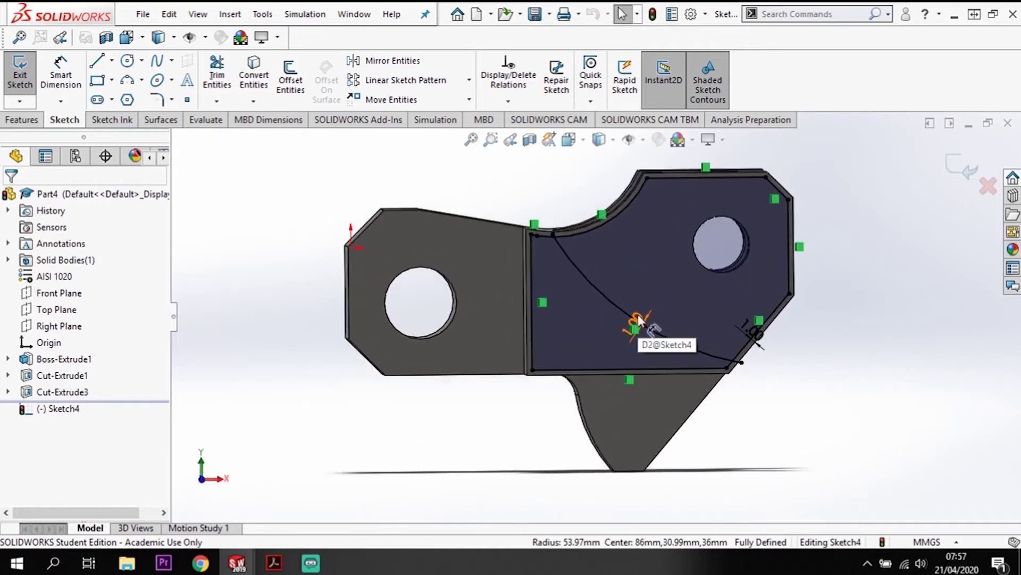
scroll(638, 318, down, 1)
click(568, 290)
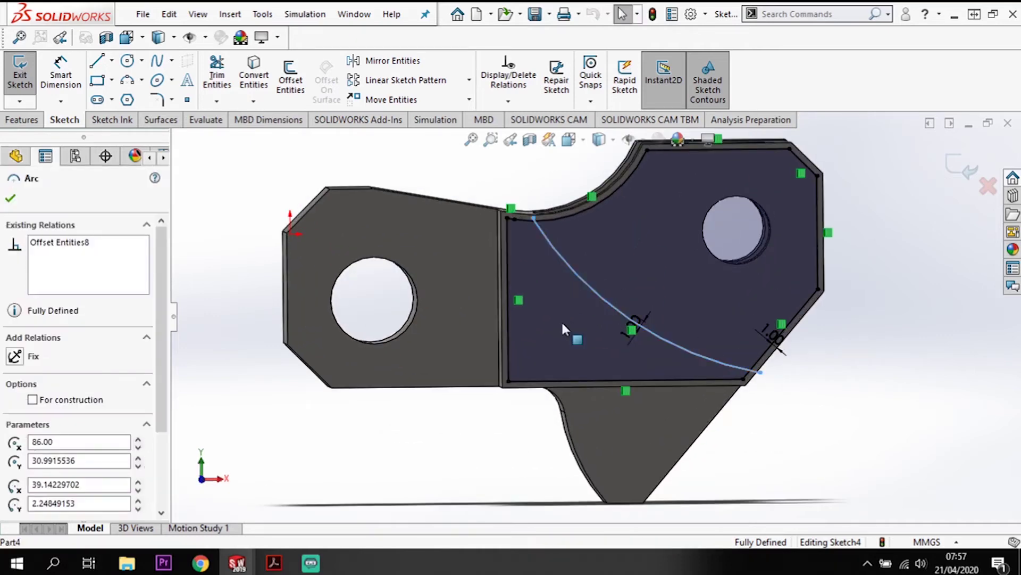
mouse_move(561, 320)
middle_down()
mouse_move(552, 360)
mouse_move(545, 329)
middle_up()
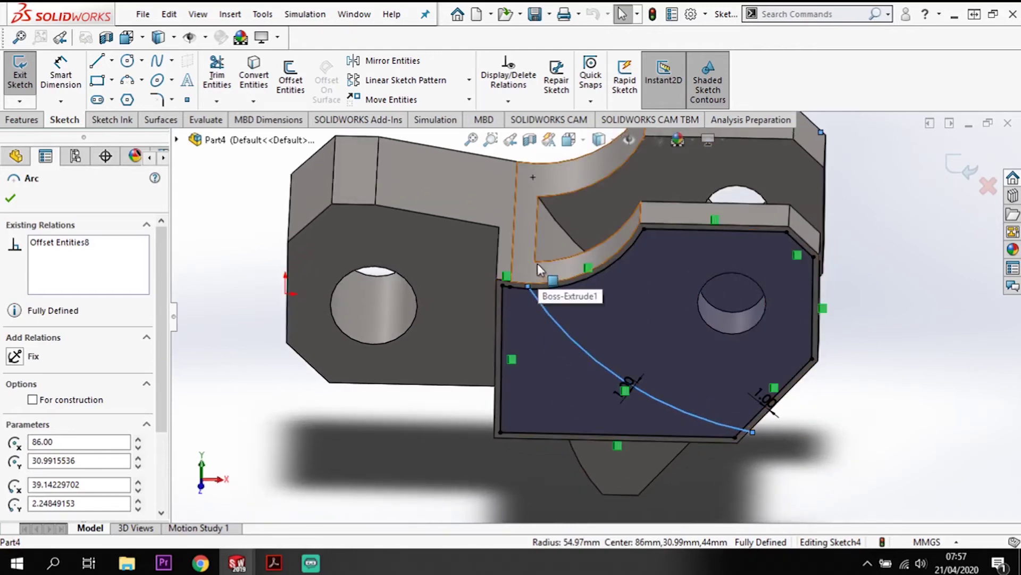
middle_drag(545, 332, 548, 282)
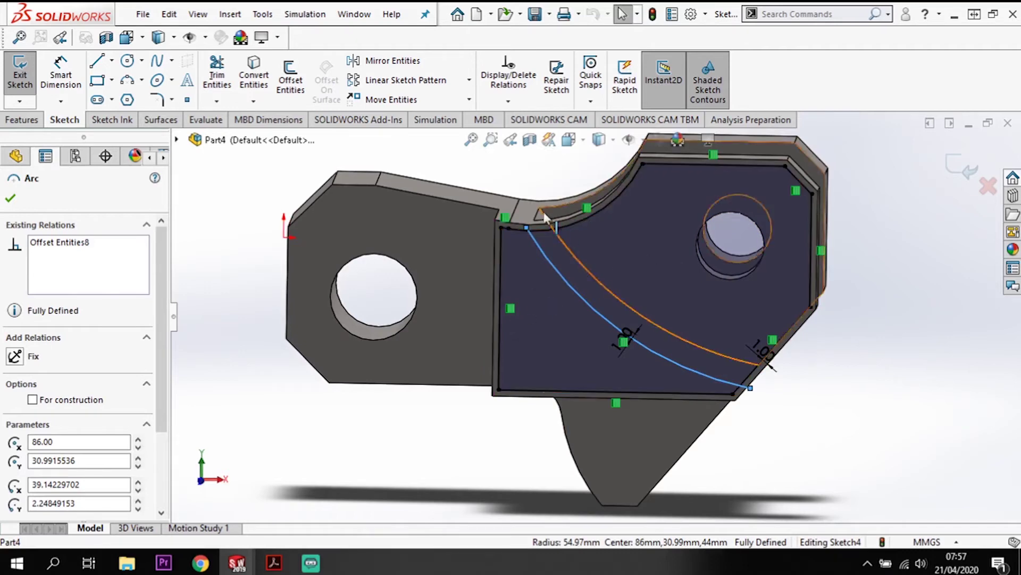
mouse_move(574, 253)
middle_down()
mouse_move(487, 273)
mouse_move(520, 273)
middle_up()
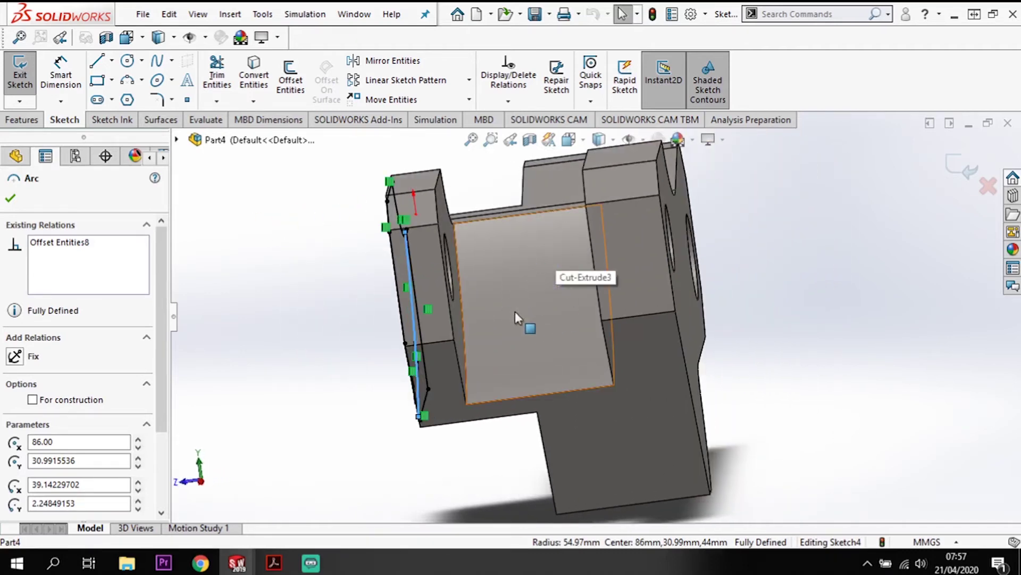
key(ctrl+8)
middle_drag(600, 292, 604, 302)
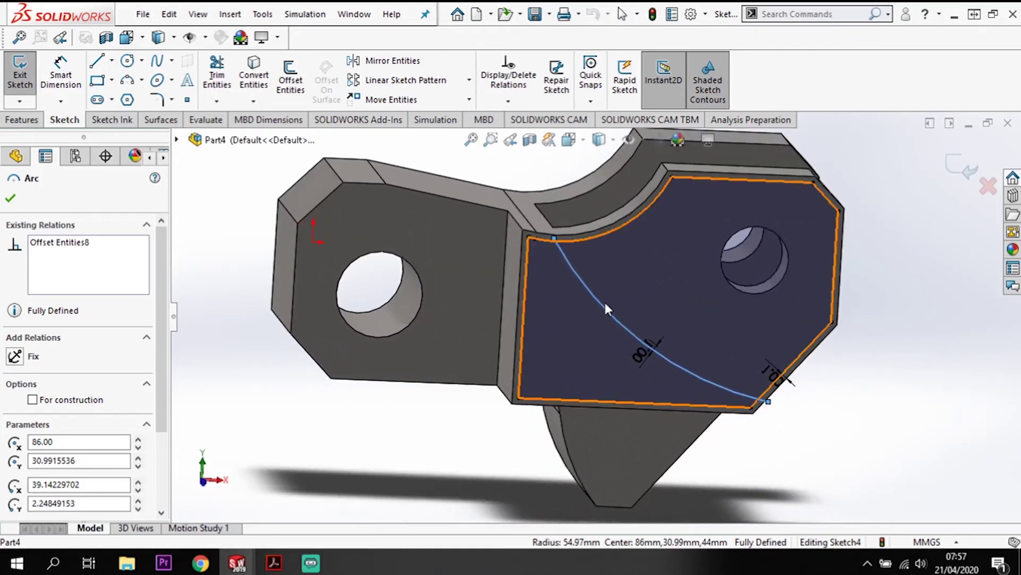
middle_drag(548, 233, 459, 264)
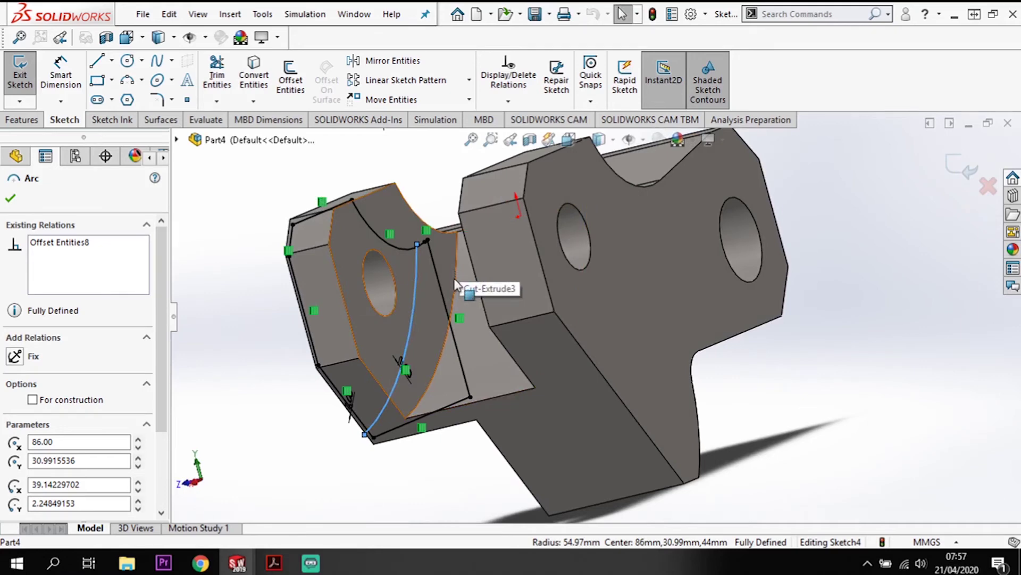
key(ctrl+8)
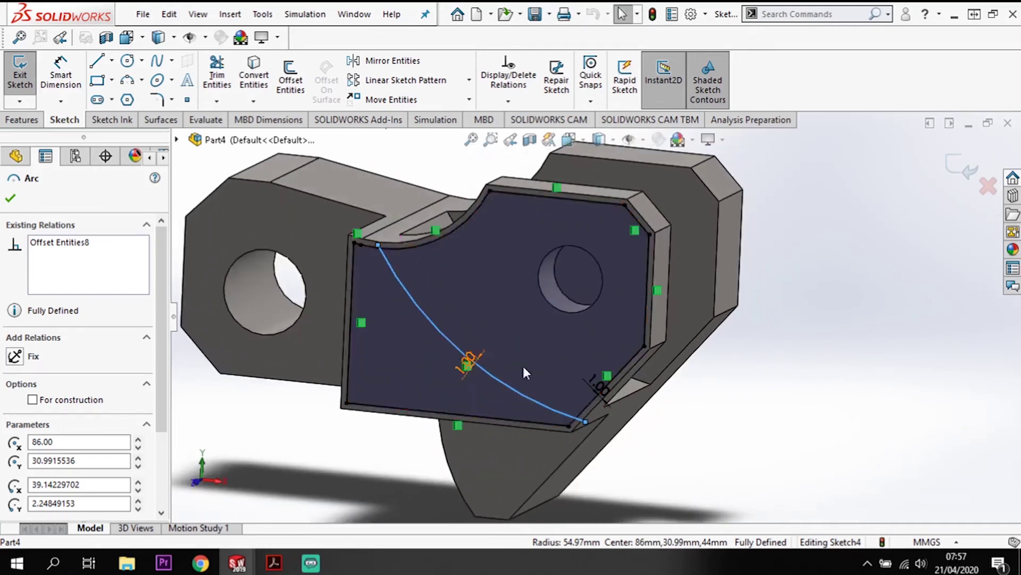
click(439, 305)
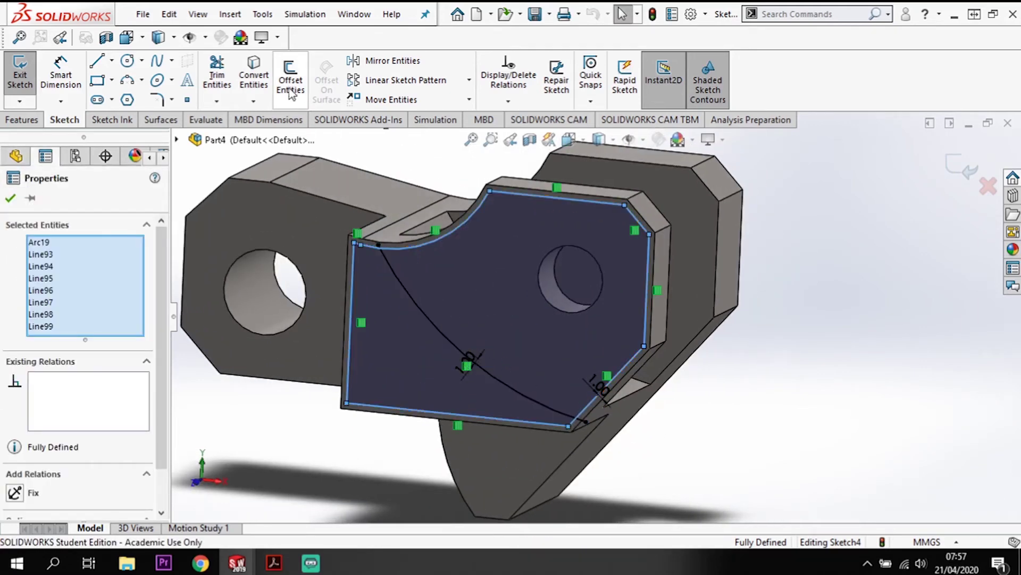
click(338, 426)
mouse_move(371, 433)
middle_down()
mouse_move(396, 442)
mouse_move(380, 453)
mouse_move(397, 396)
middle_up()
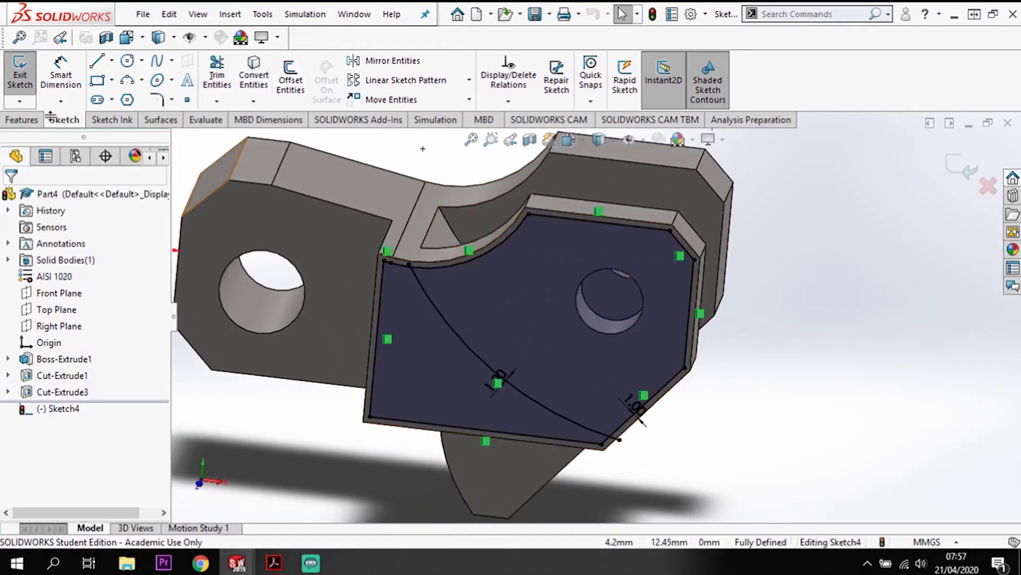
click(21, 120)
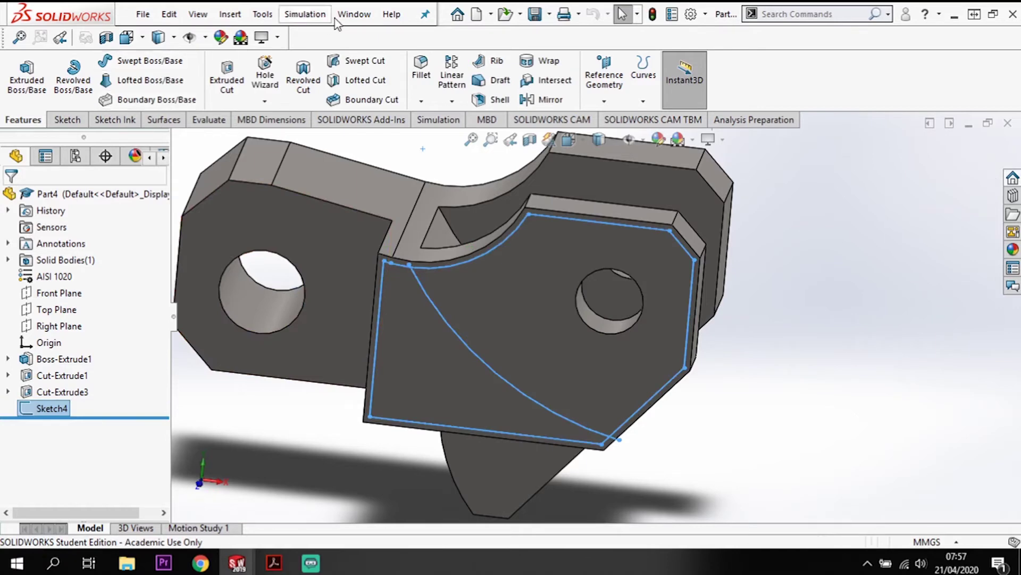
Start an Extruded Cut from Sketch4
click(227, 74)
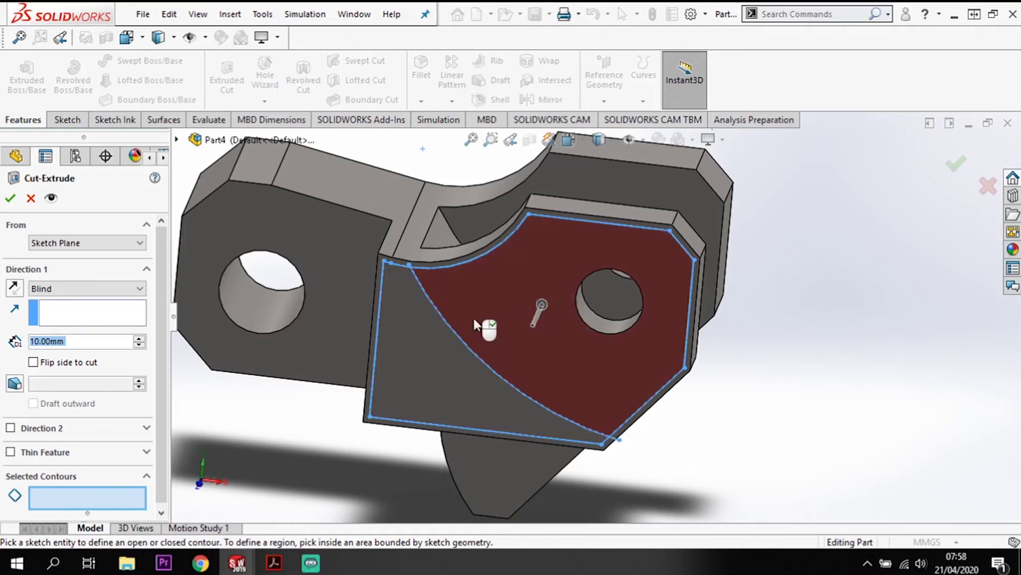
Pick the right region of Sketch4 as the cut profile and check its preview
click(512, 325)
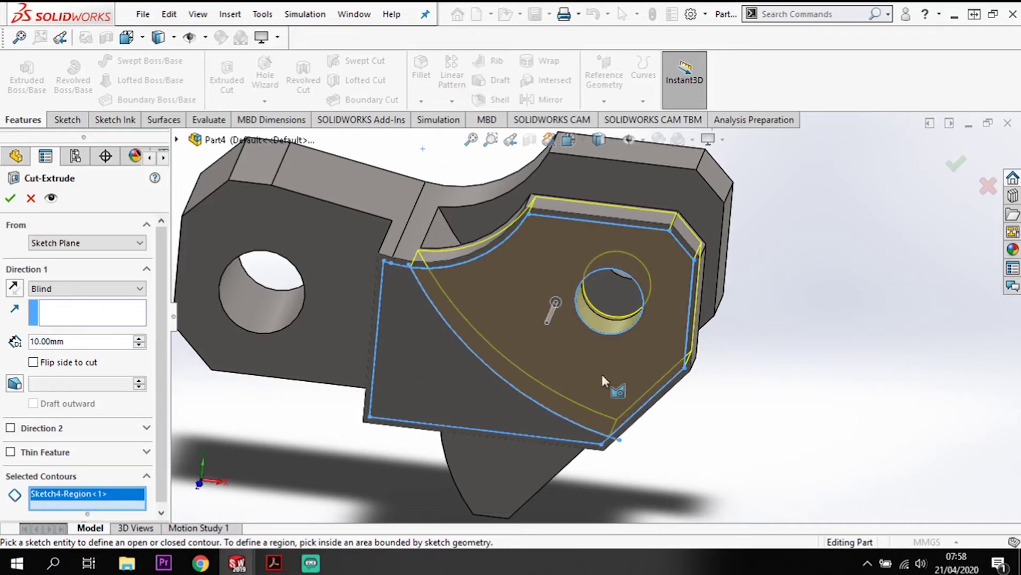
middle_drag(615, 388, 611, 410)
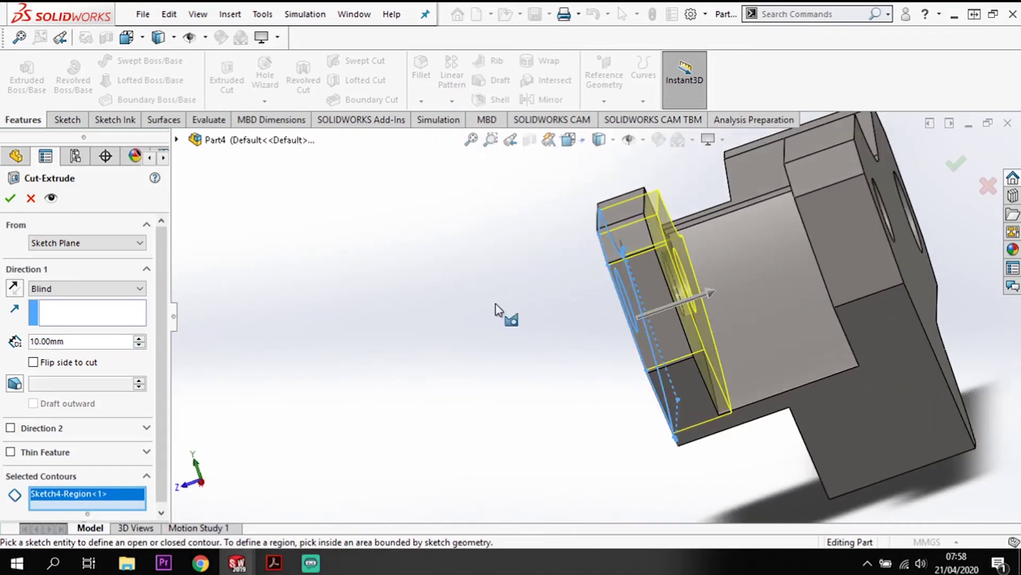
middle_drag(499, 310, 348, 369)
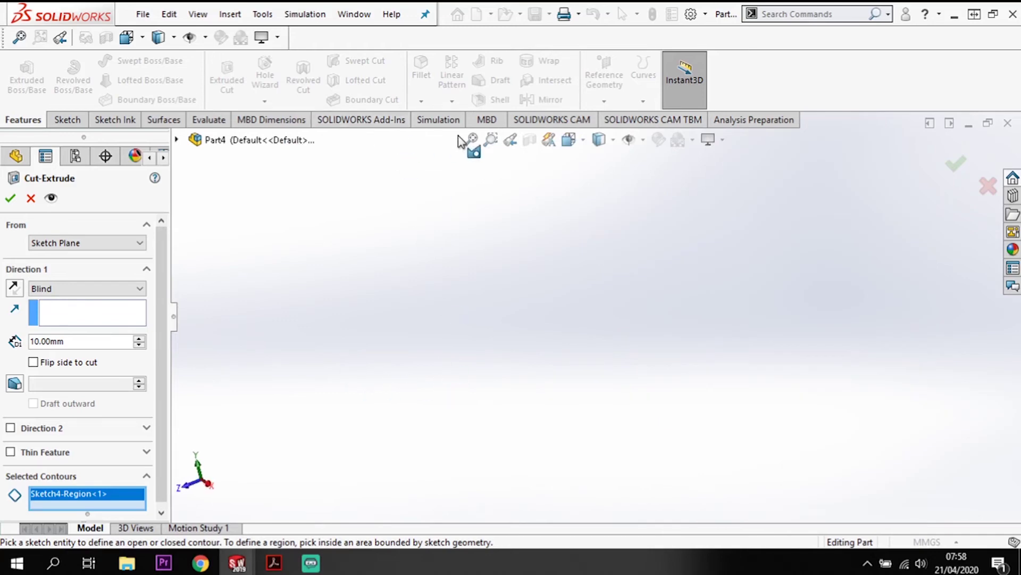
click(471, 140)
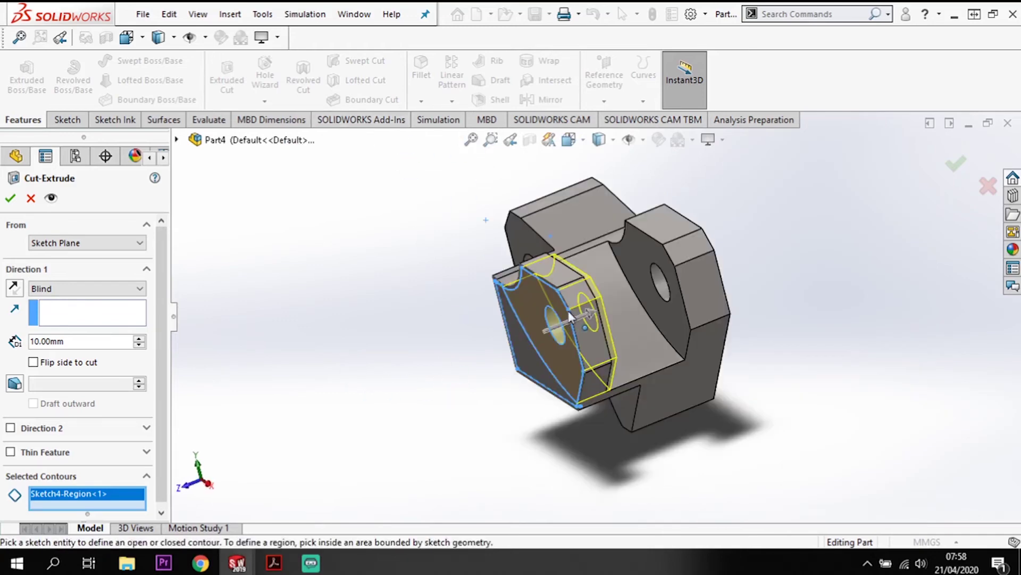
scroll(623, 353, down, 6)
middle_drag(667, 352, 633, 339)
End the cut Offset From Surface, 1 mm from the hole face, and apply Cut-Extrude4
click(99, 294)
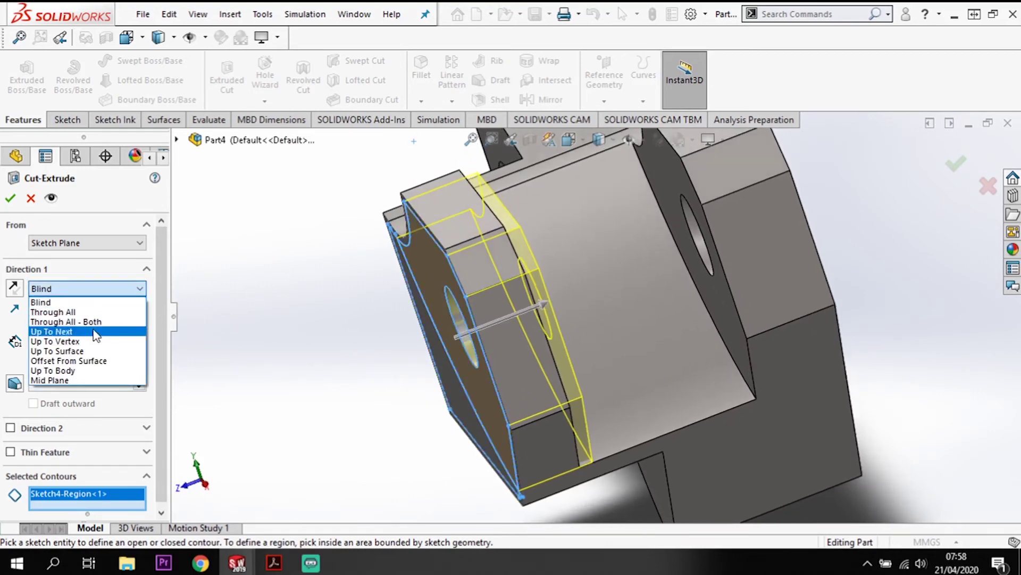
click(91, 362)
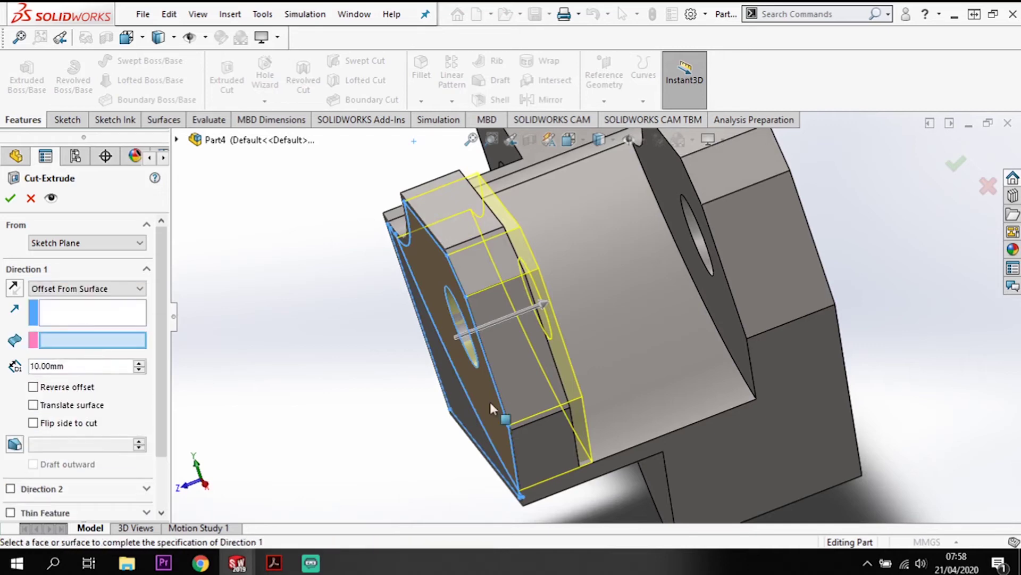
middle_drag(489, 400, 539, 386)
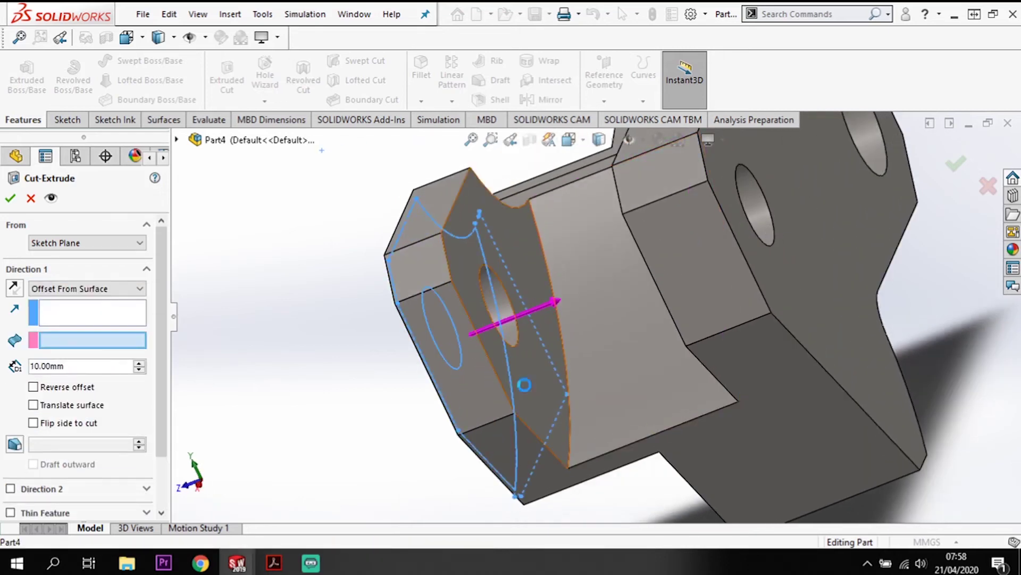
click(524, 384)
key(Left)
key(Left)
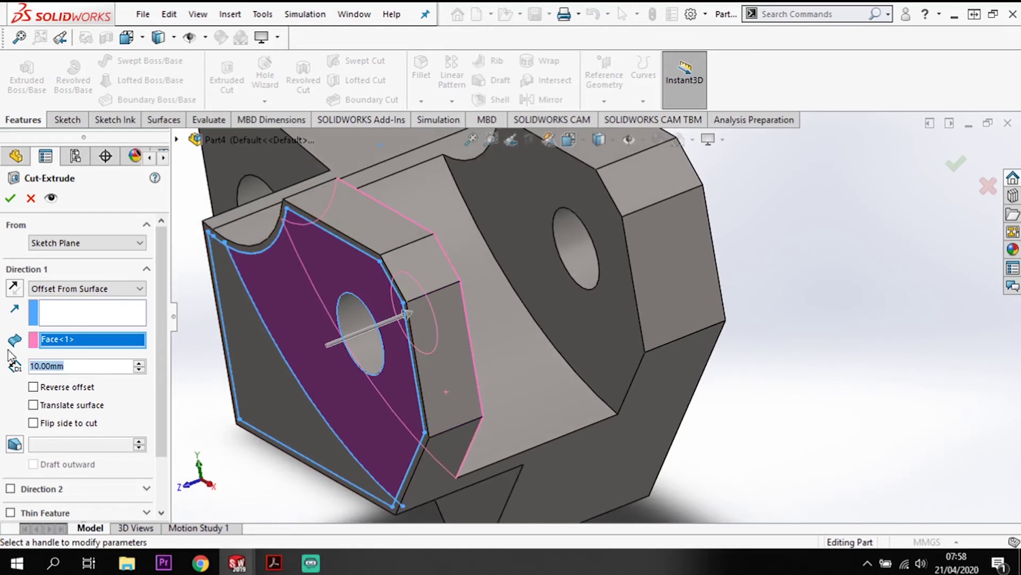
text(1)
key(Return)
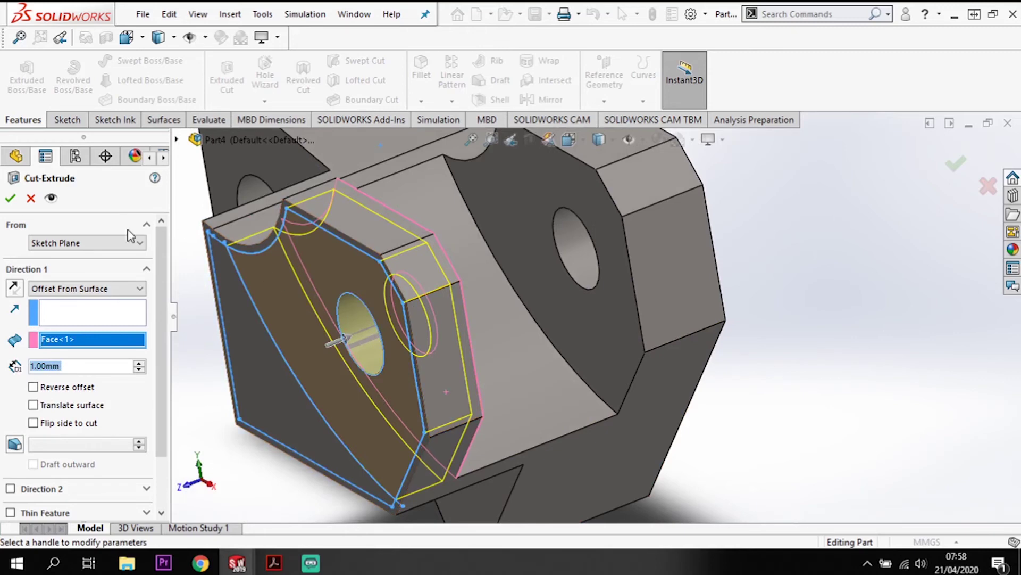
click(110, 224)
click(11, 199)
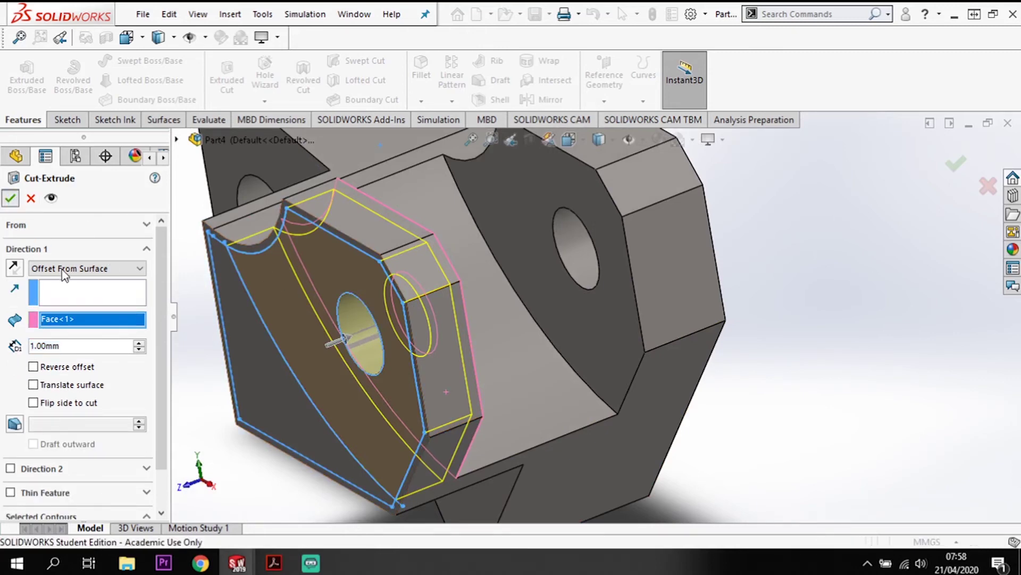
middle_drag(551, 443, 440, 244)
middle_drag(371, 330, 443, 278)
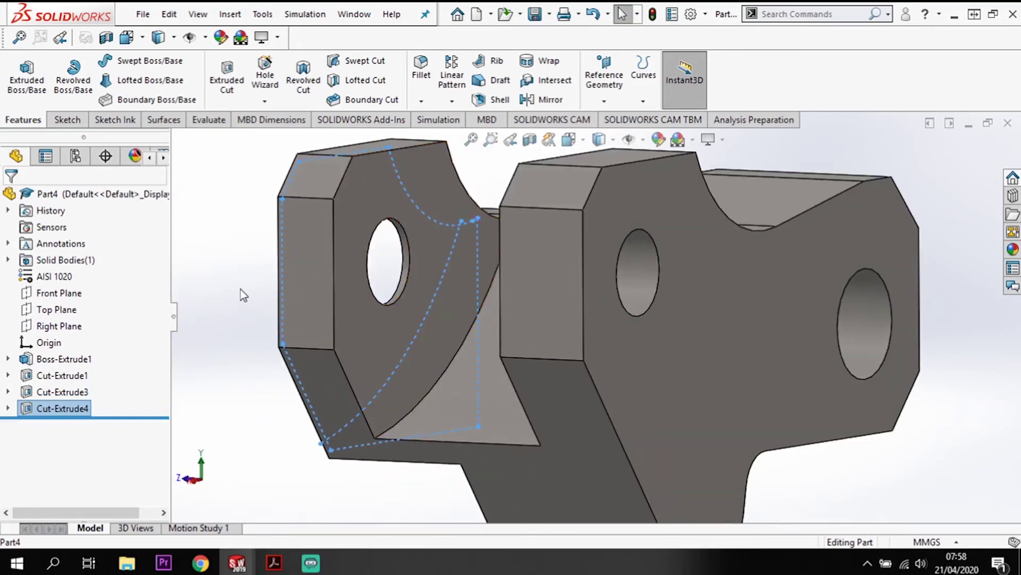
Expand Cut-Extrude4, select Sketch4, and zoom in on it in Isometric view
key(ctrl+7)
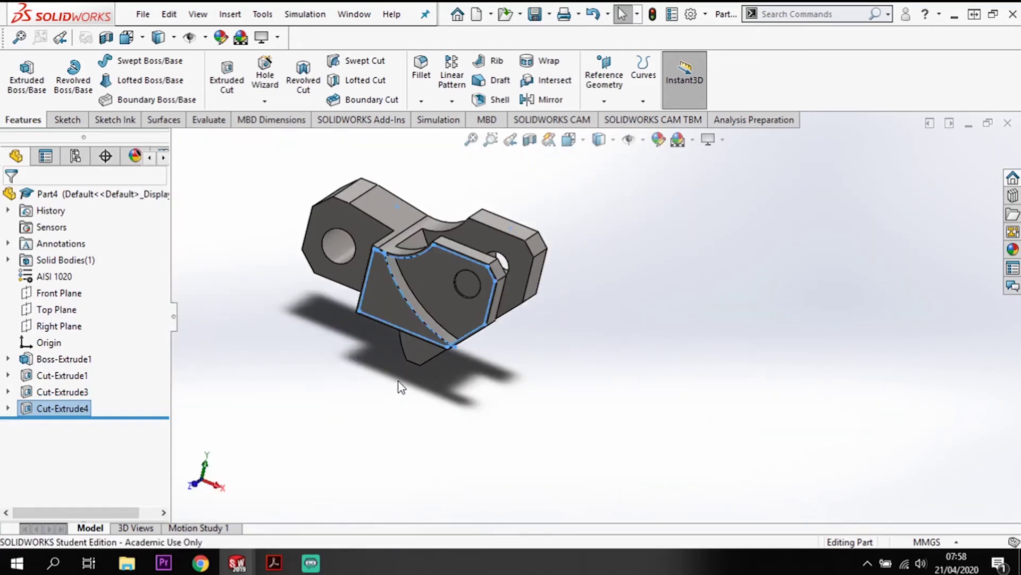
middle_drag(401, 387, 447, 298)
scroll(462, 236, down, 4)
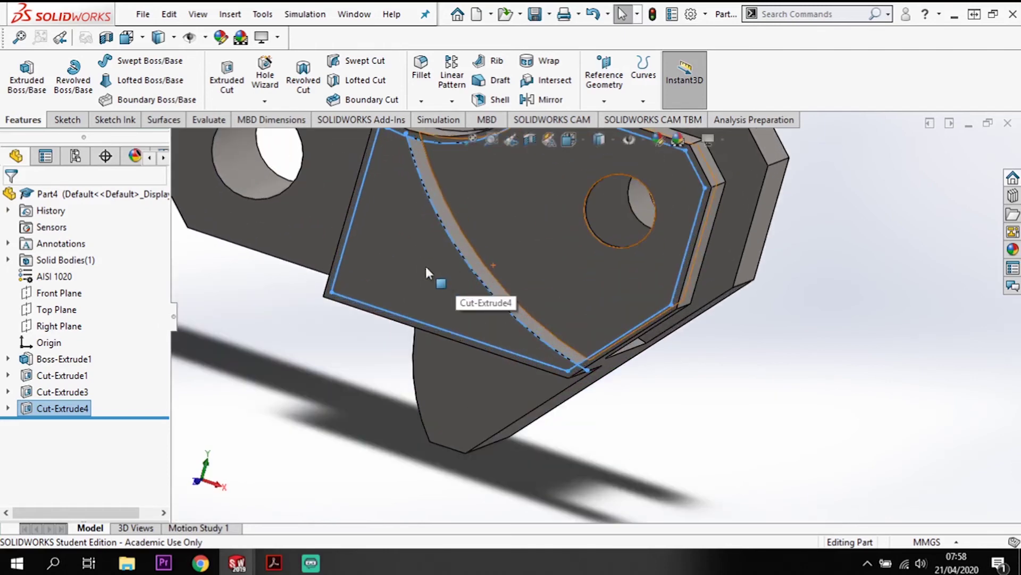
click(8, 409)
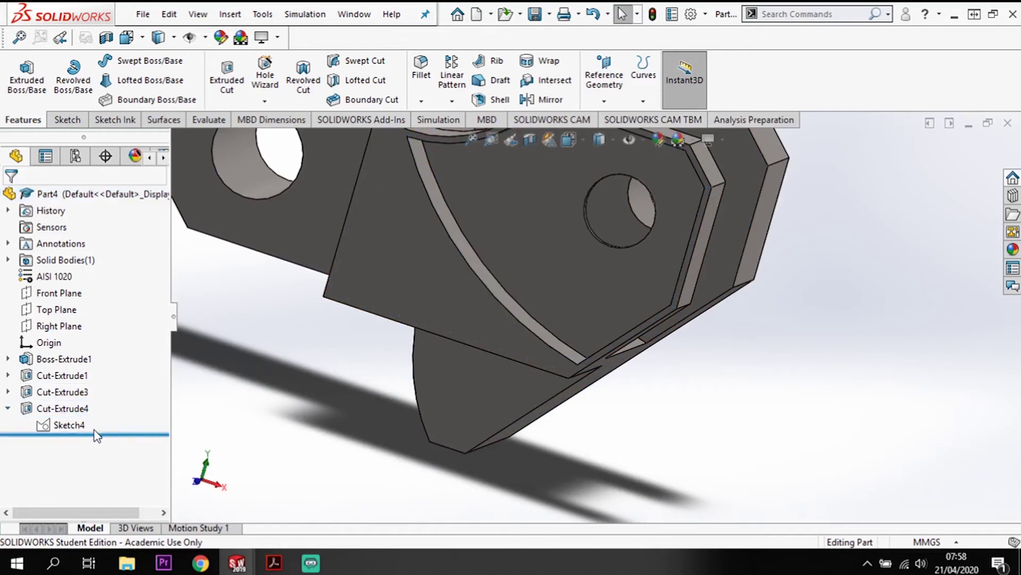
click(69, 425)
scroll(434, 409, up, 2)
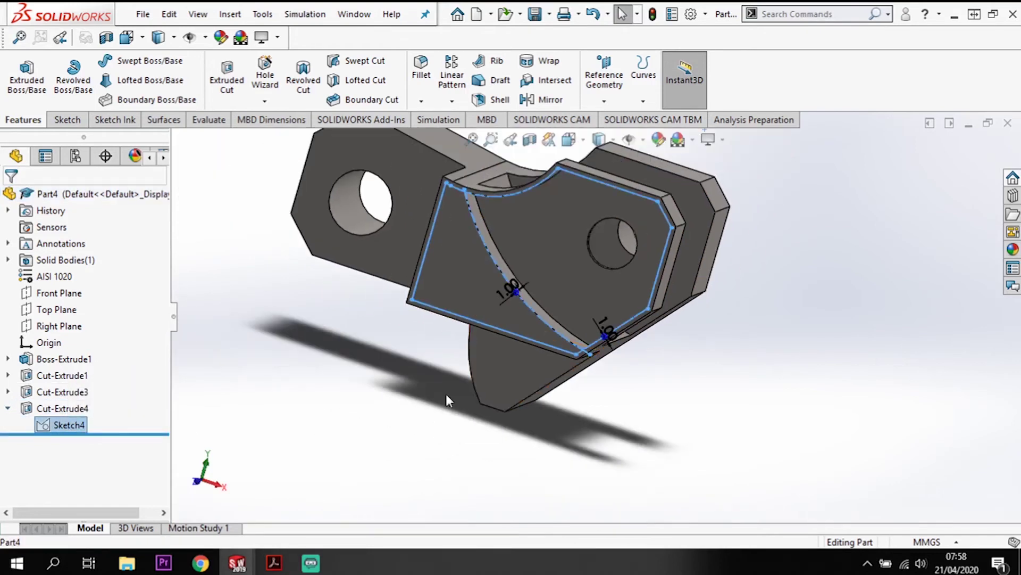
key(space)
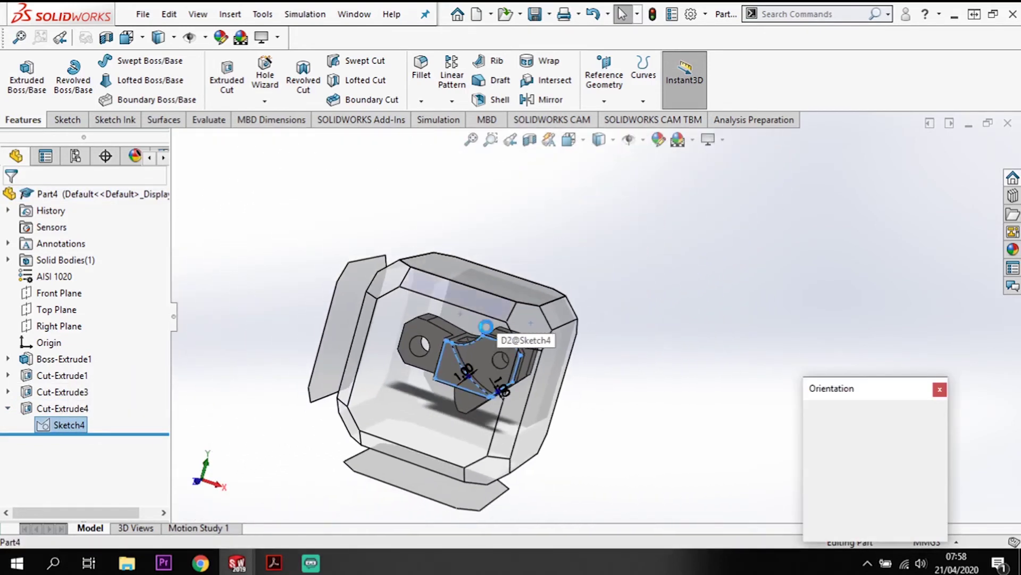
click(533, 324)
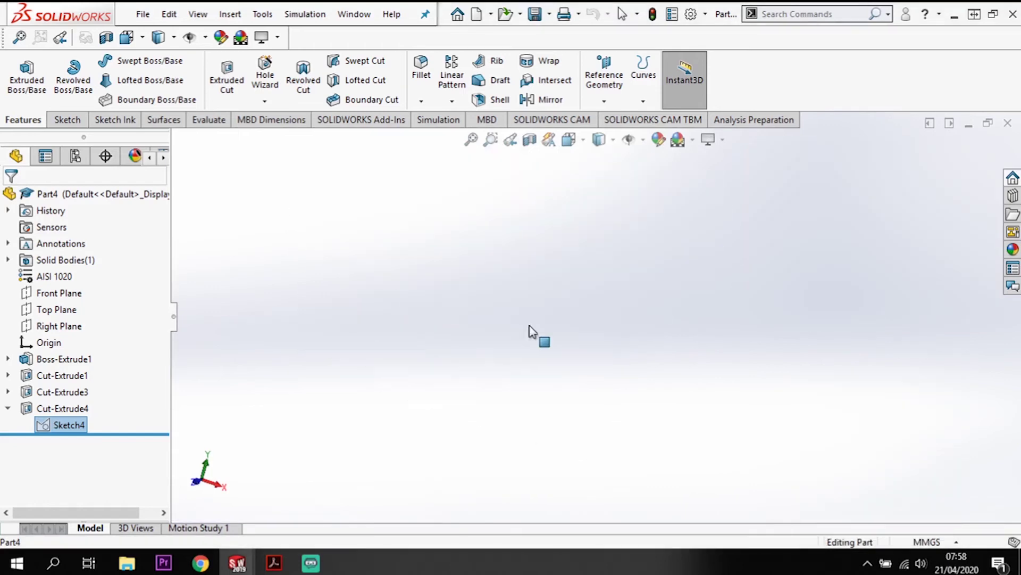
scroll(531, 335, down, 4)
scroll(557, 385, down, 2)
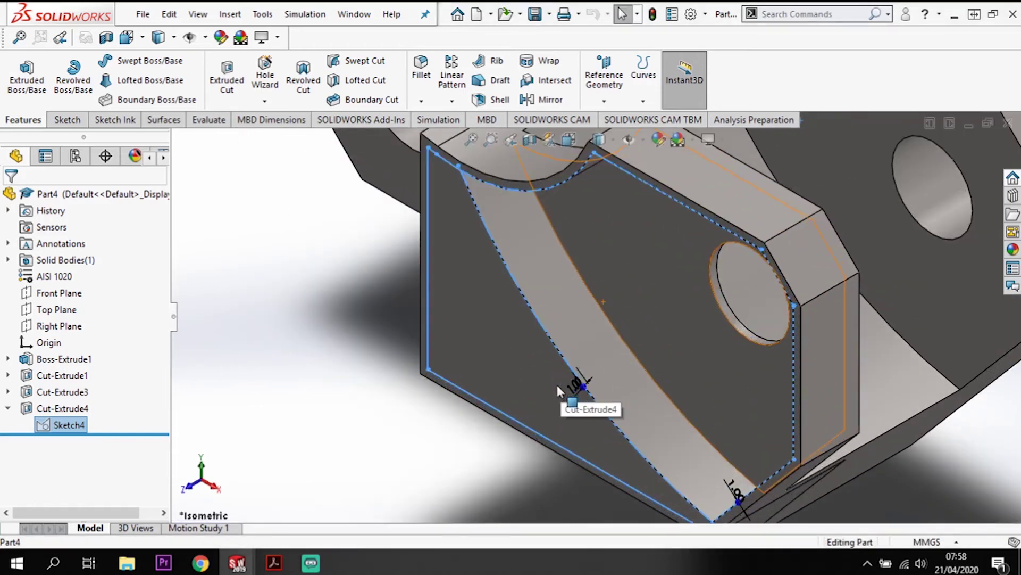
scroll(541, 365, up, 2)
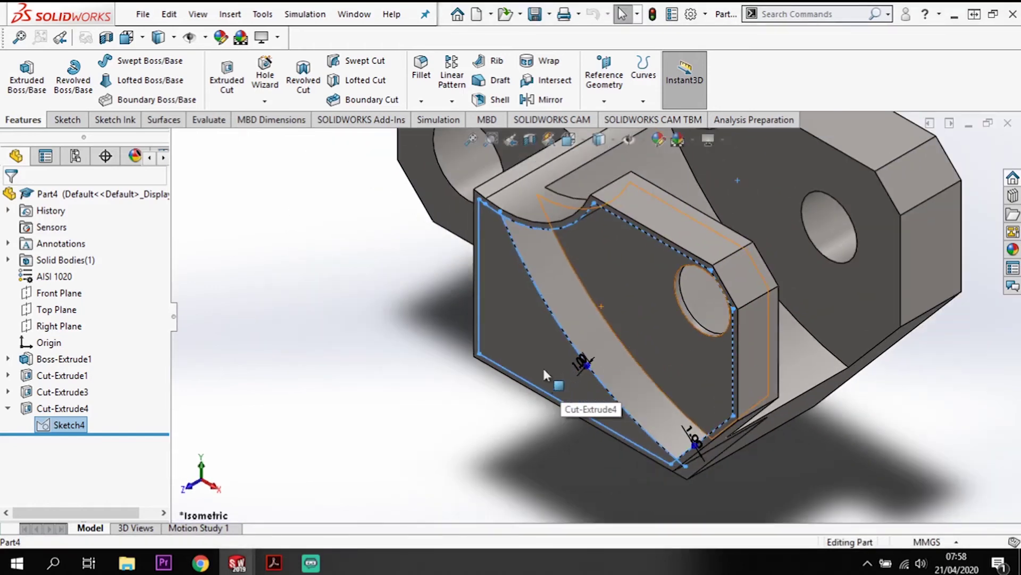
Set up an Extruded Cut on Sketch4's curved triangular region, Up To Surface at the far face
click(242, 86)
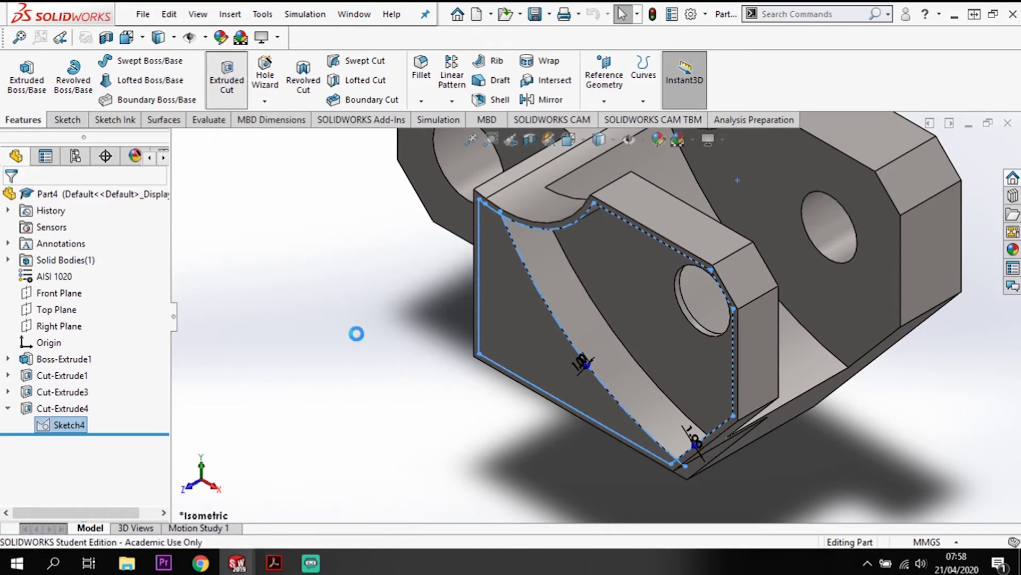
click(542, 331)
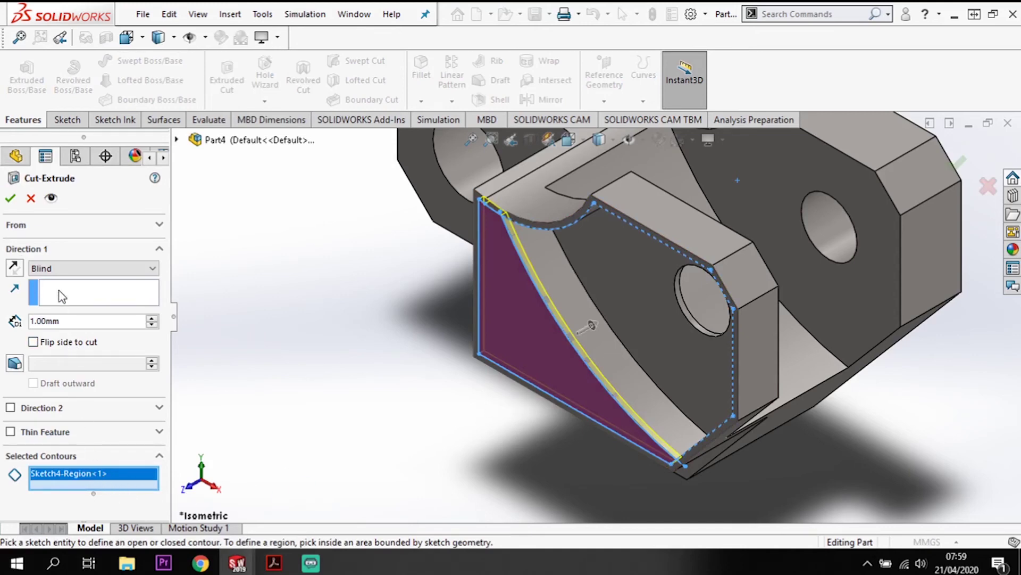
click(69, 269)
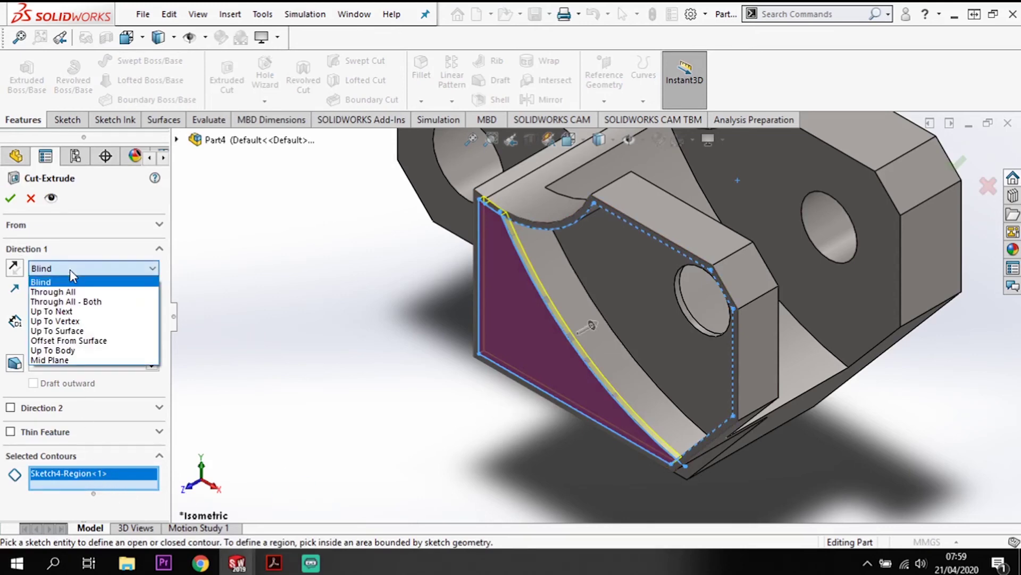
click(77, 330)
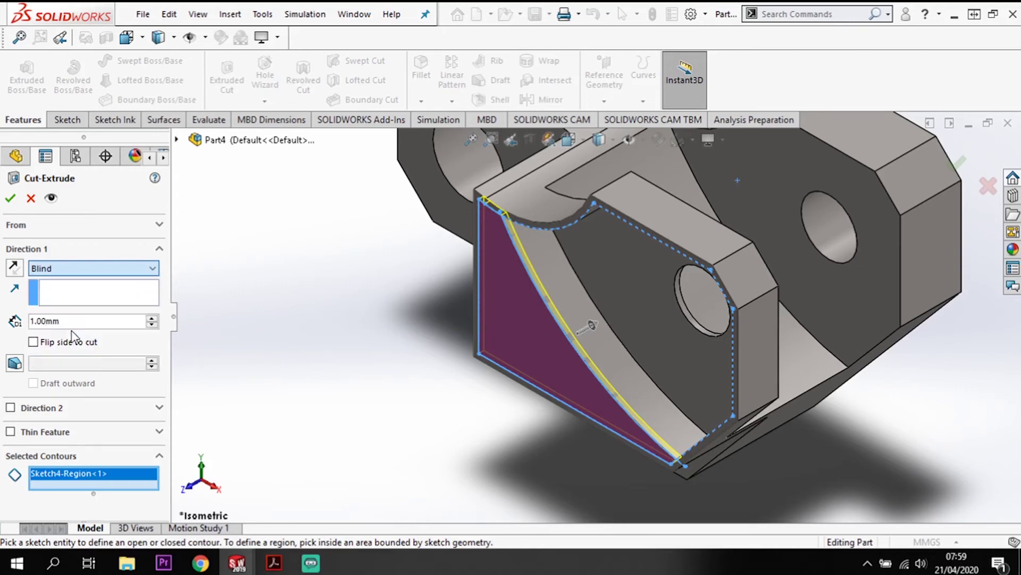
click(755, 185)
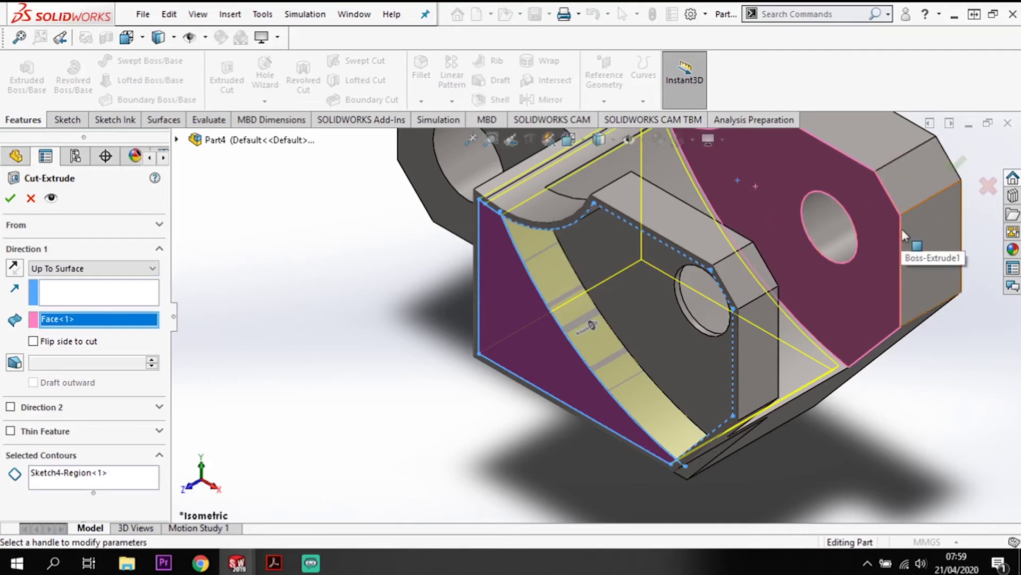
Inspect the cut preview from several angles and confirm Cut-Extrude5
scroll(749, 412, up, 3)
middle_drag(751, 417, 680, 349)
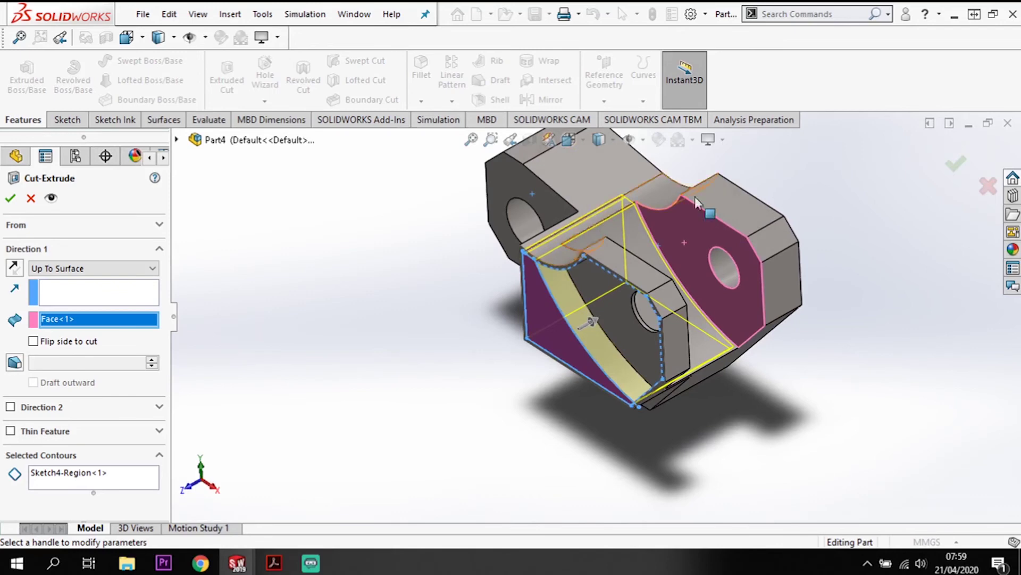
middle_drag(860, 358, 809, 358)
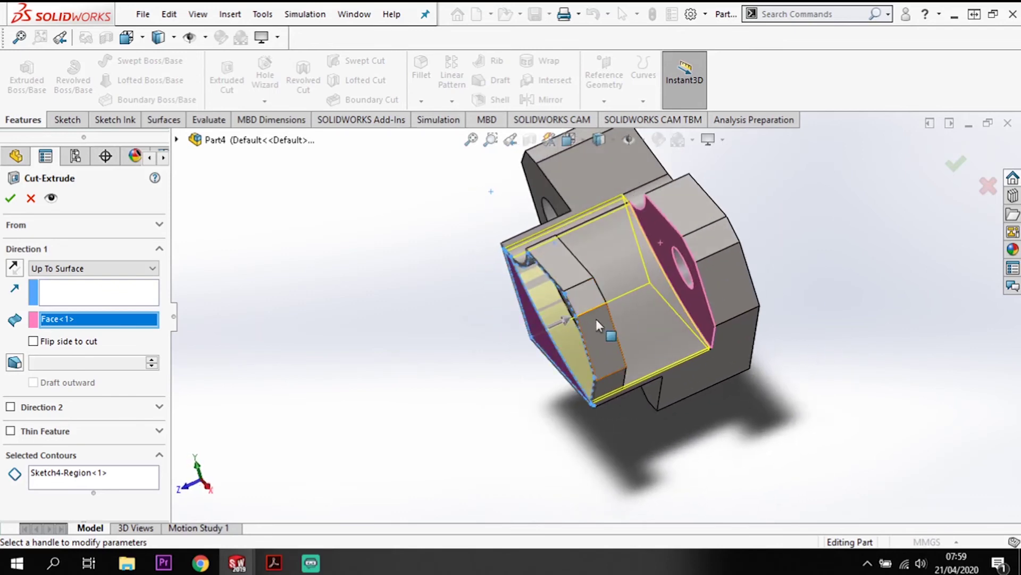
middle_drag(853, 304, 828, 311)
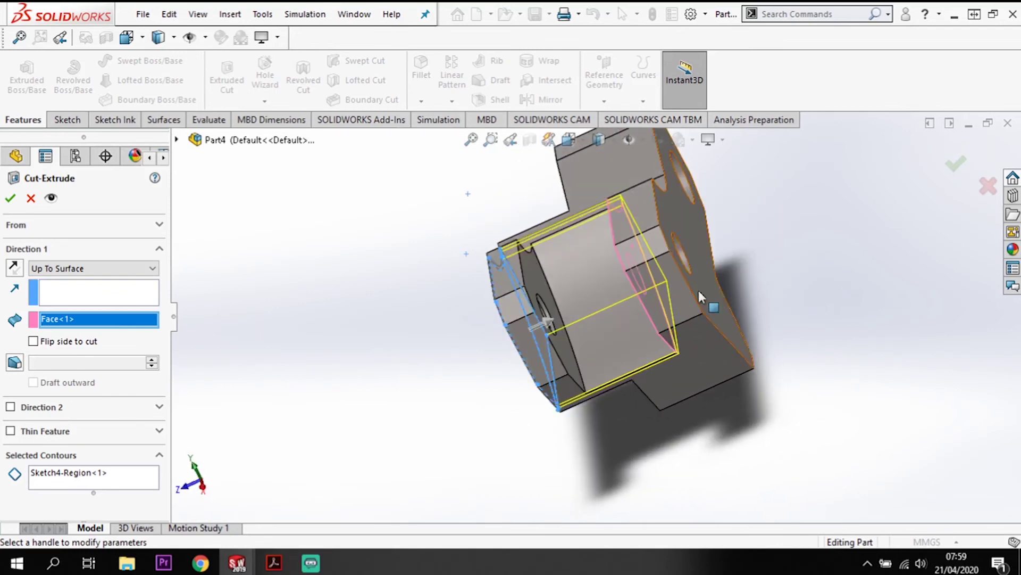
middle_drag(616, 393, 702, 362)
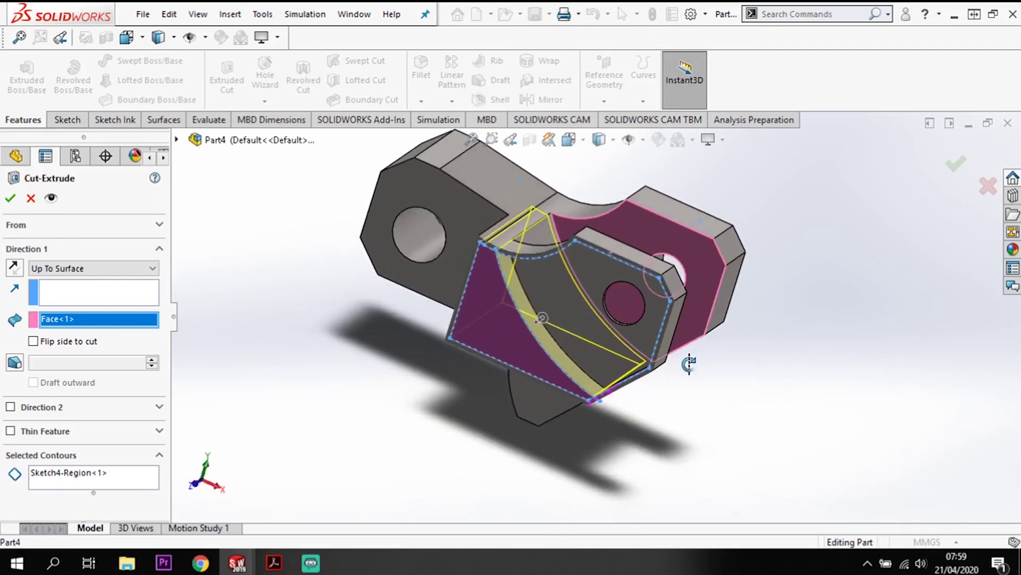
click(10, 198)
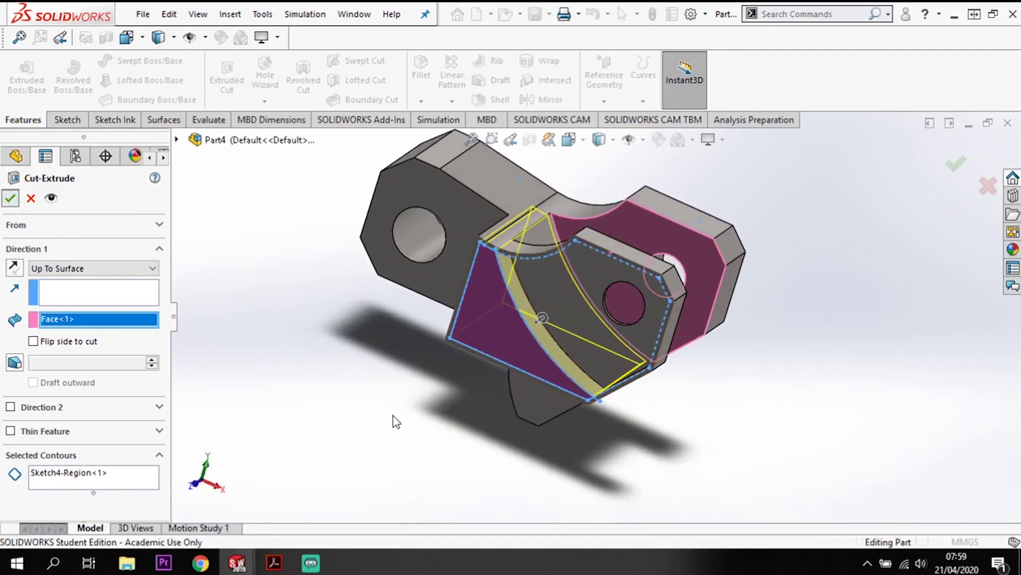
click(455, 435)
middle_drag(454, 434, 480, 397)
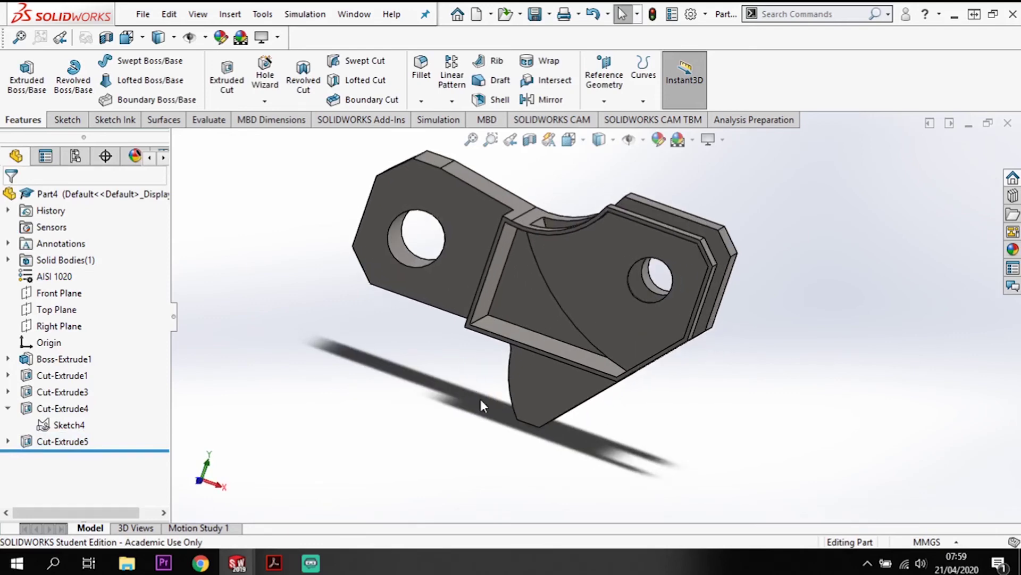
key(space)
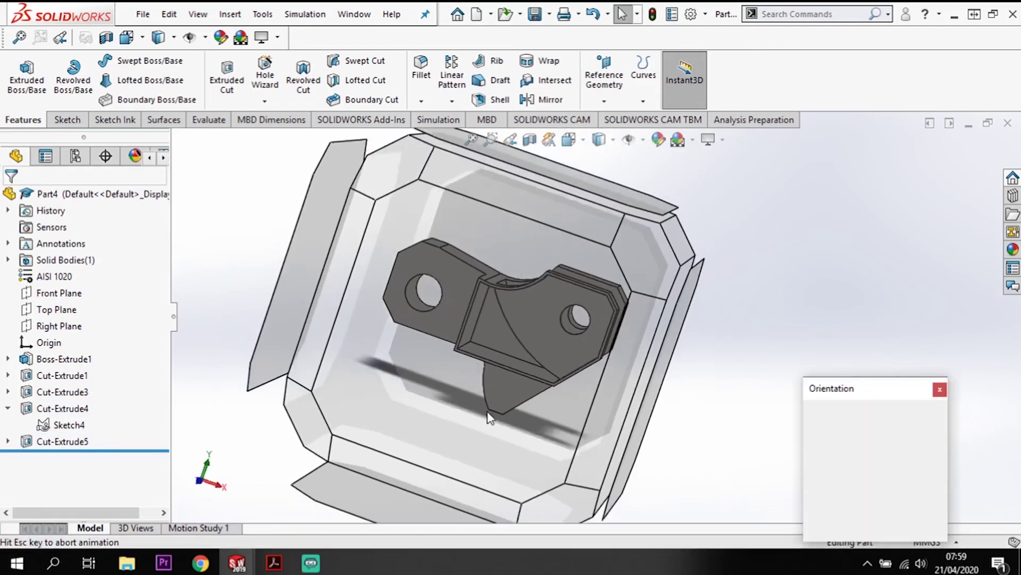
click(451, 448)
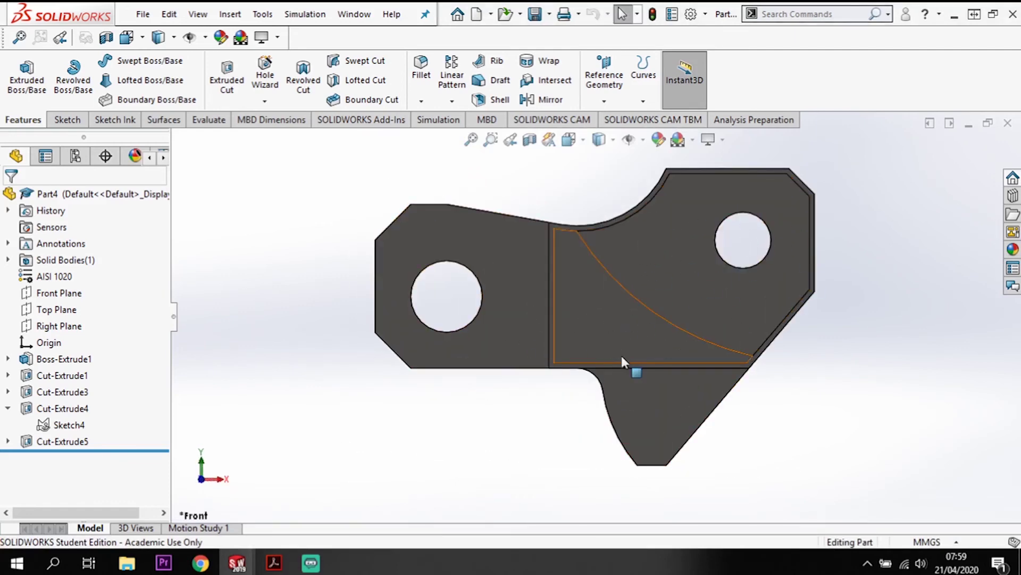
key(space)
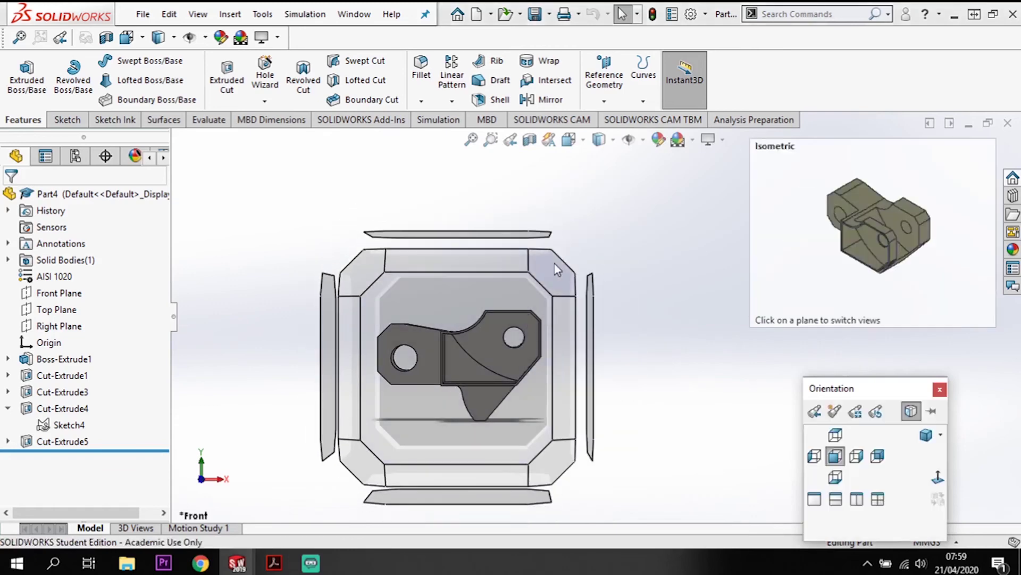
click(525, 329)
key(ctrl+7)
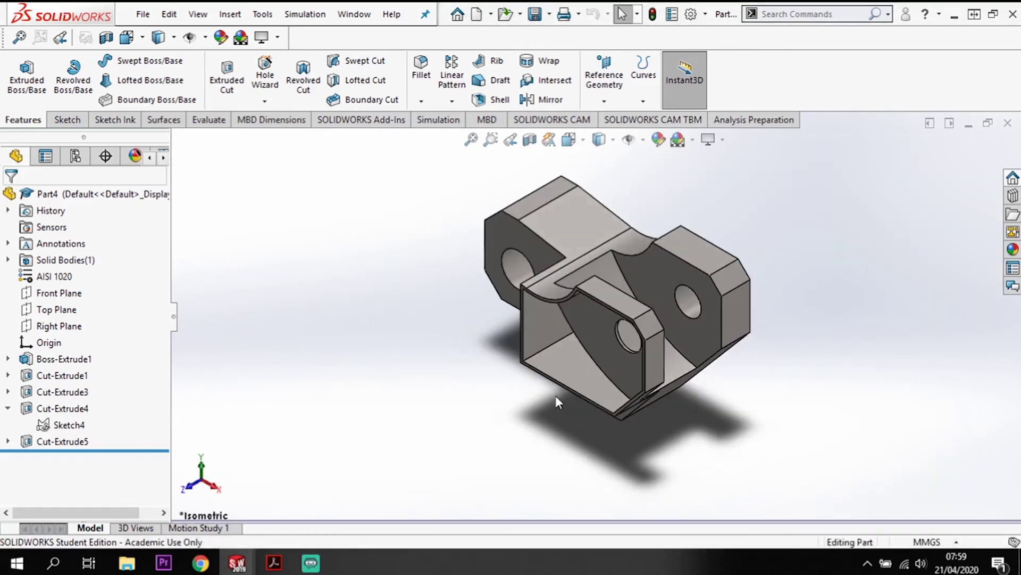
scroll(621, 250, down, 2)
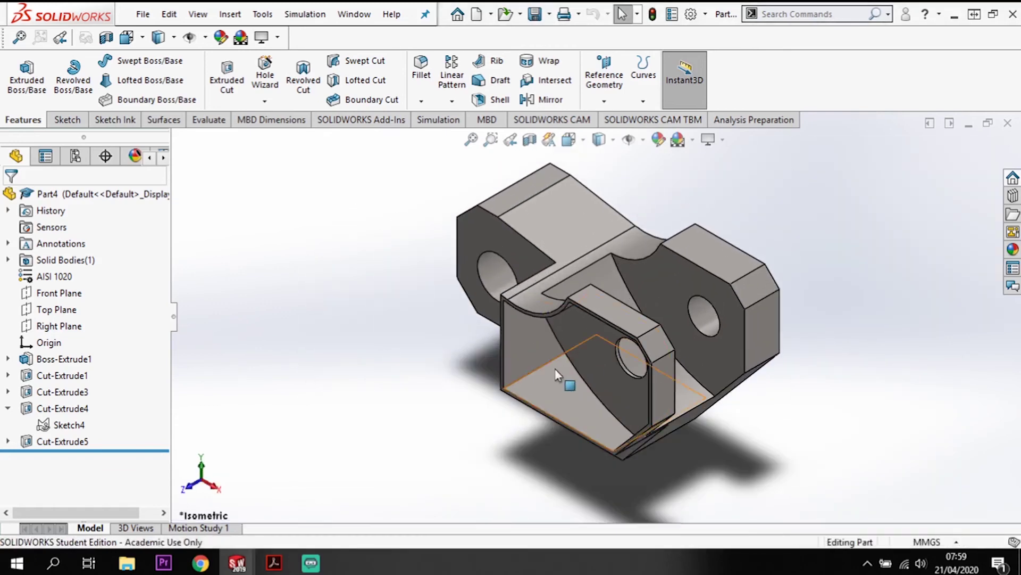
middle_drag(568, 367, 649, 314)
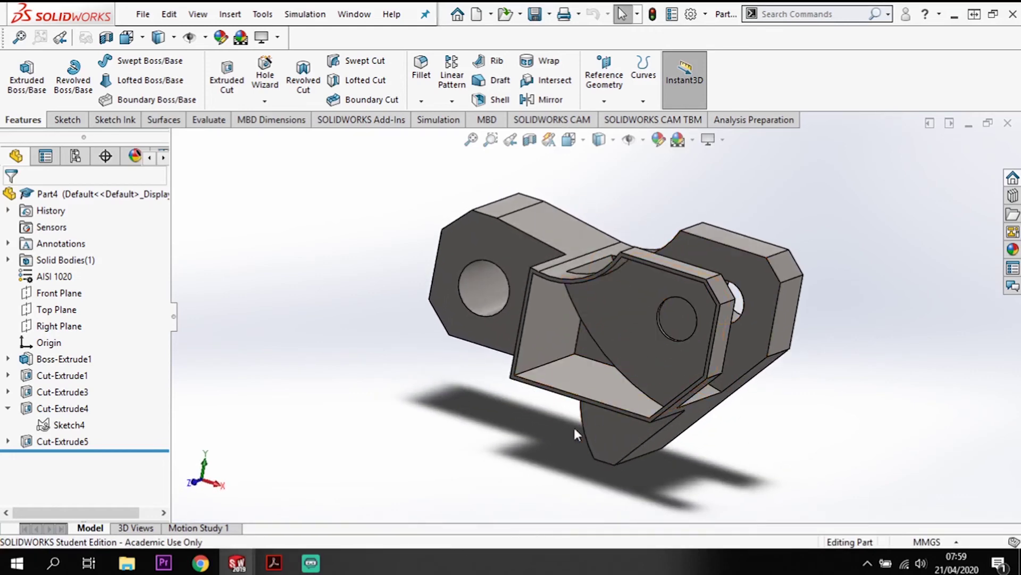
middle_drag(574, 433, 568, 445)
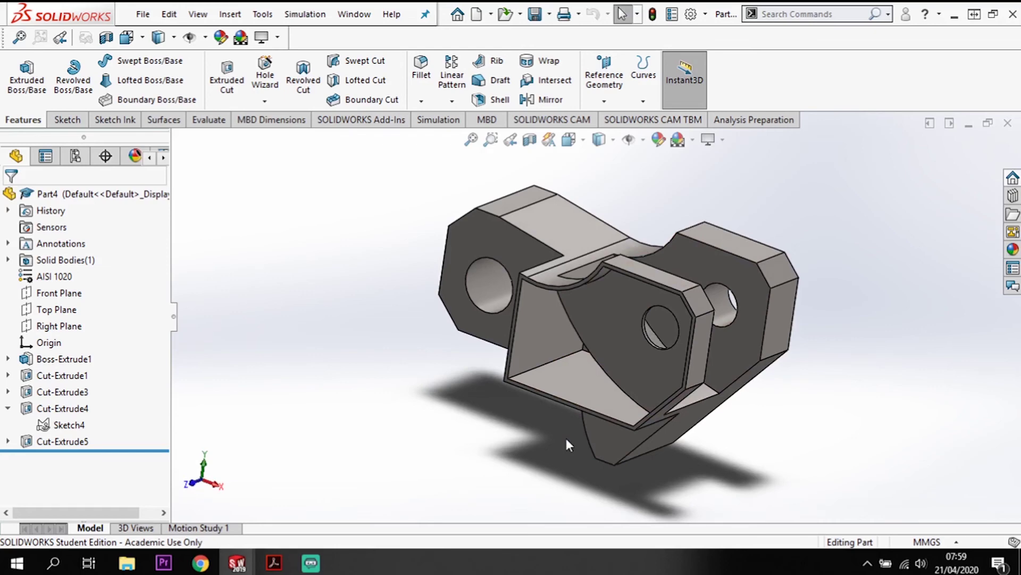
key(space)
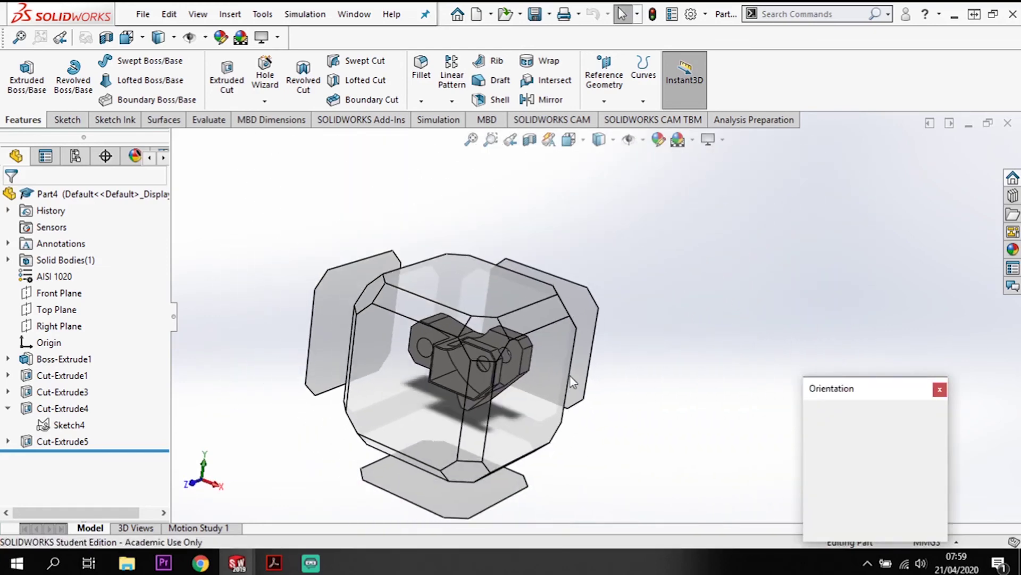
click(516, 361)
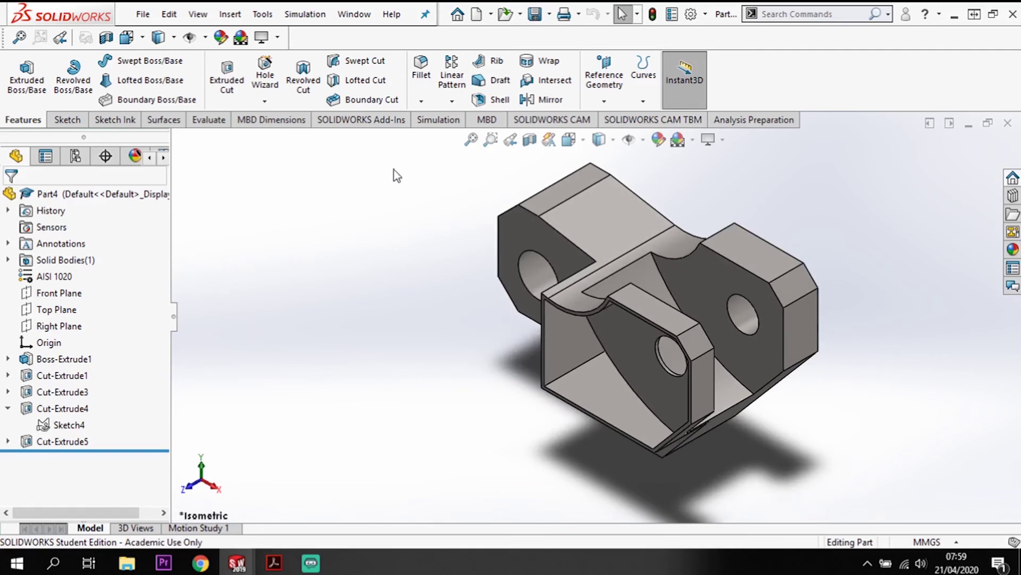
Run Mass Properties on the tool block, highlight its 432.9485 g mass, and close the report
click(215, 121)
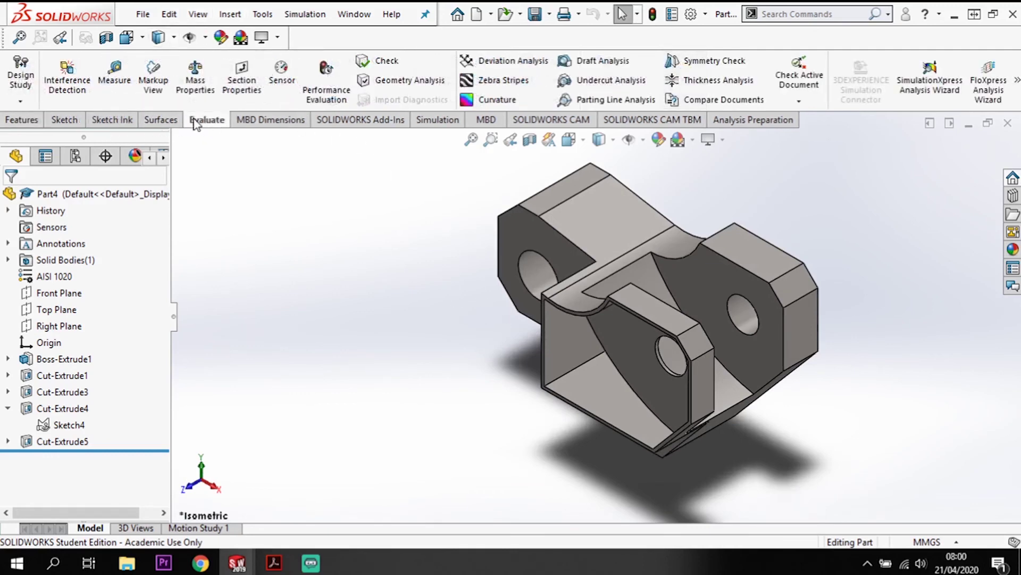
click(204, 87)
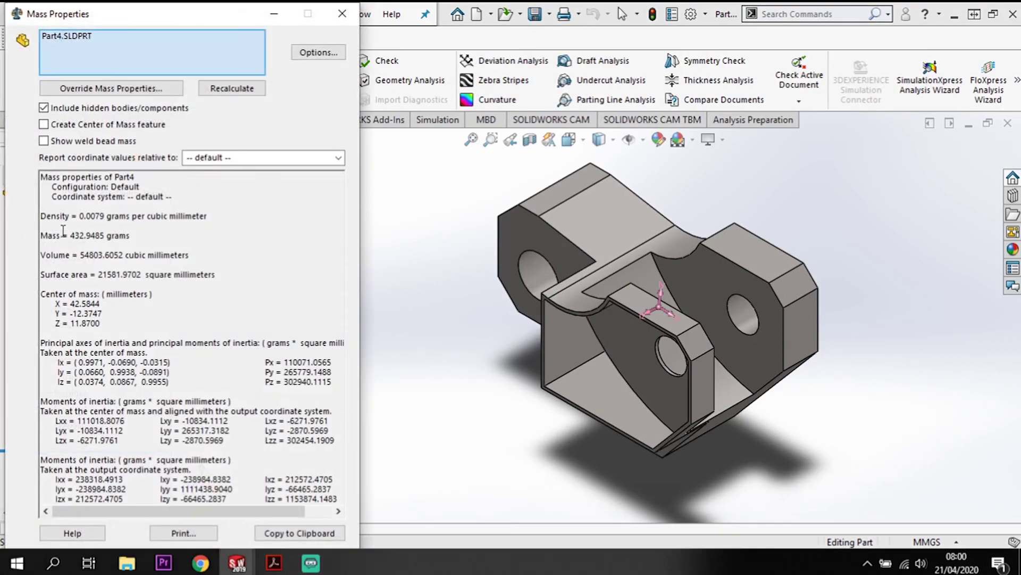
drag(132, 237, 71, 236)
click(340, 17)
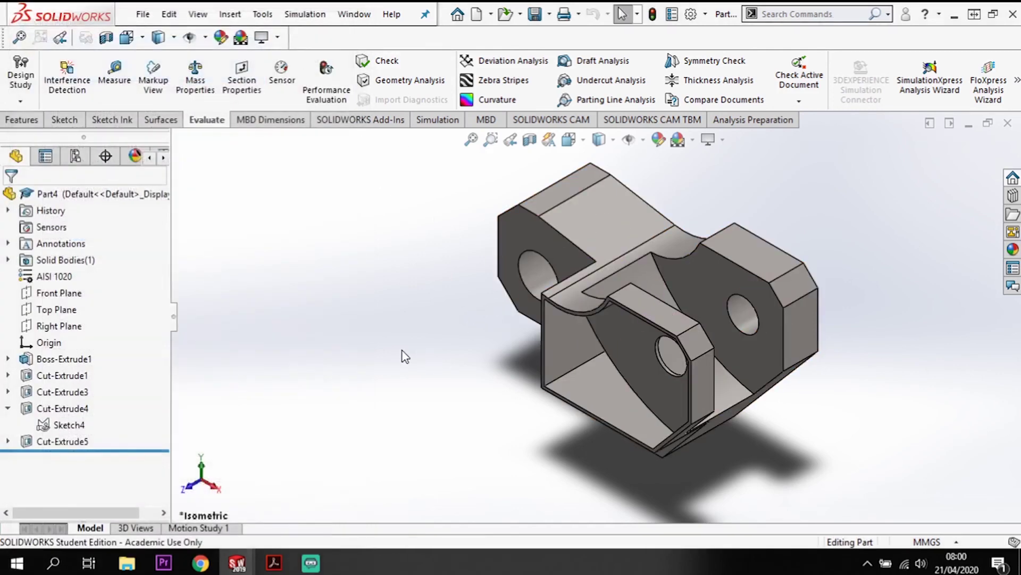